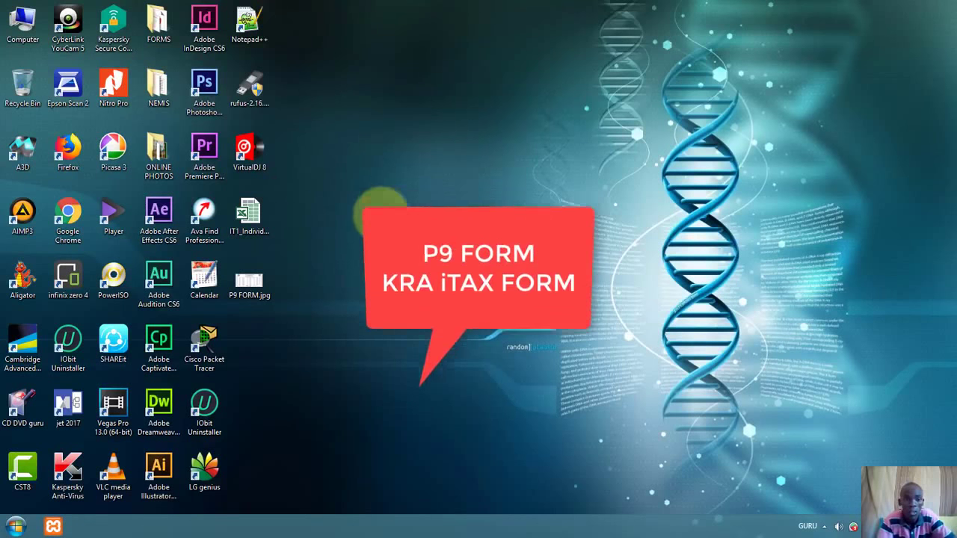
Look over the P9 form image, then close it and pick out the IT1 workbook file
double_click(248, 283)
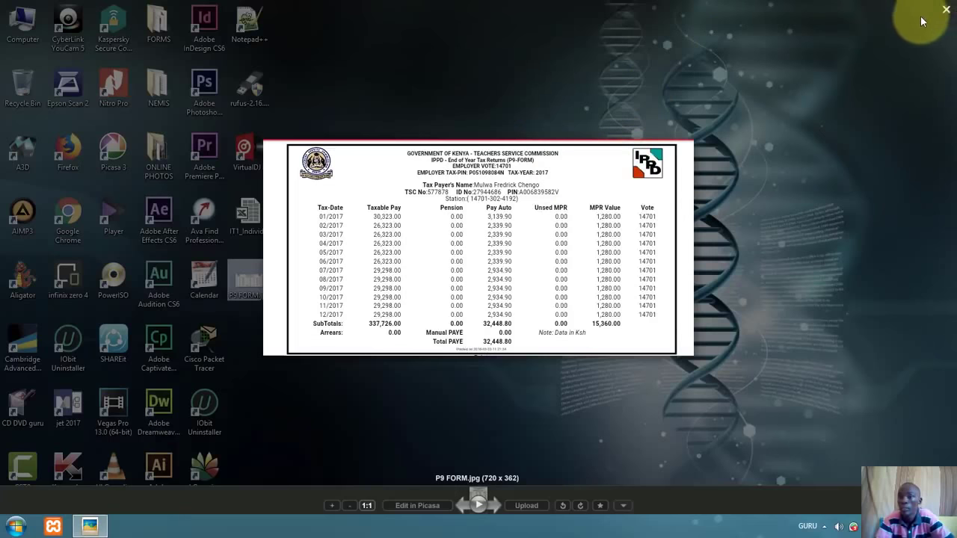
click(943, 6)
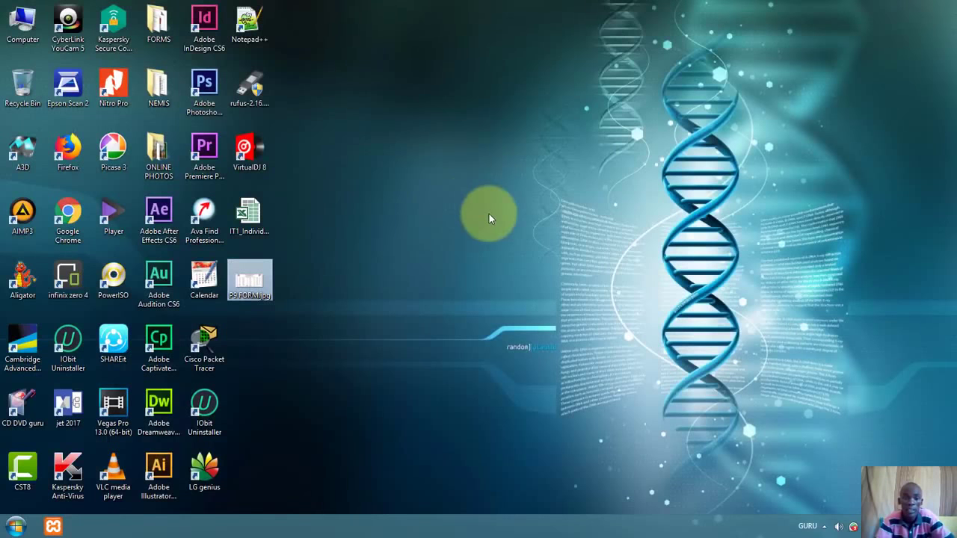
click(260, 224)
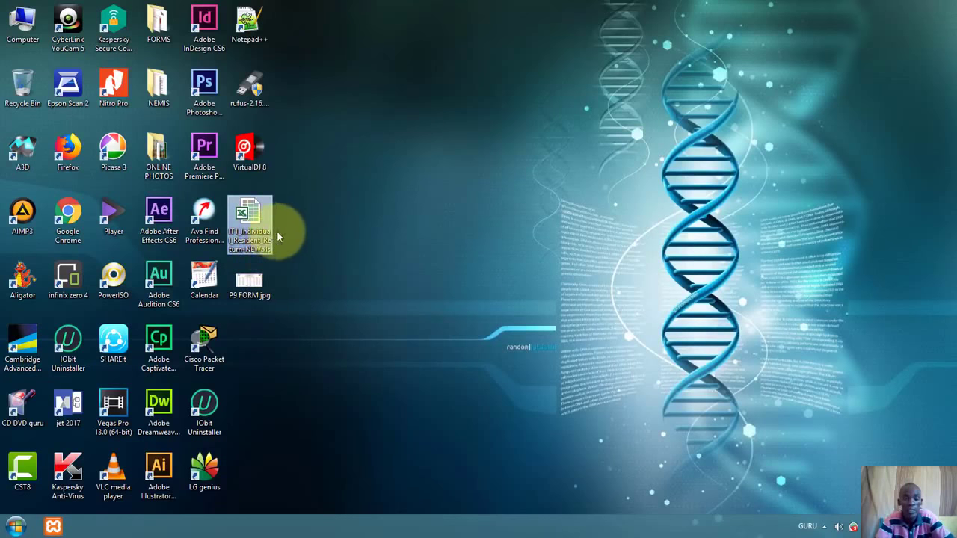
click(321, 241)
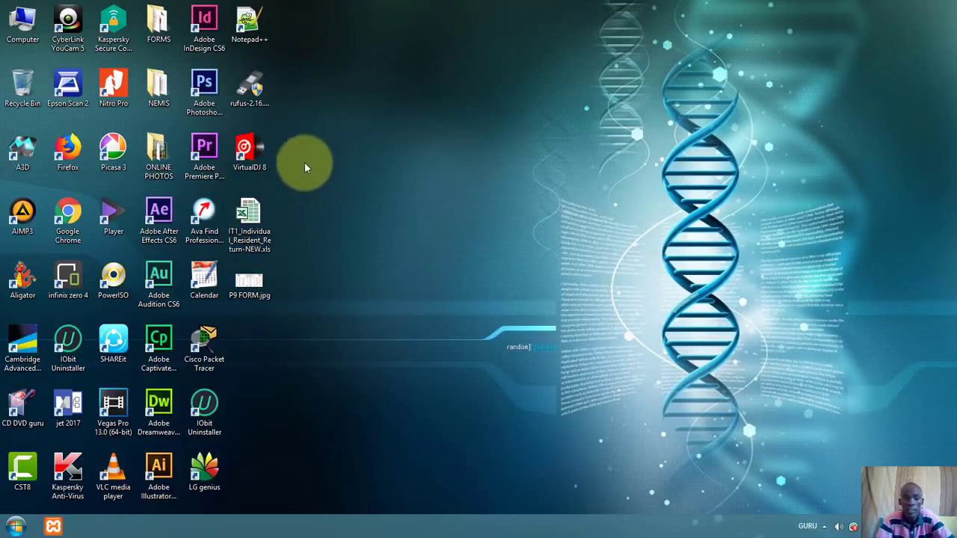
Open IT1_Individual_Resident_Return-NEW.xls and enable its macros and active content
click(258, 221)
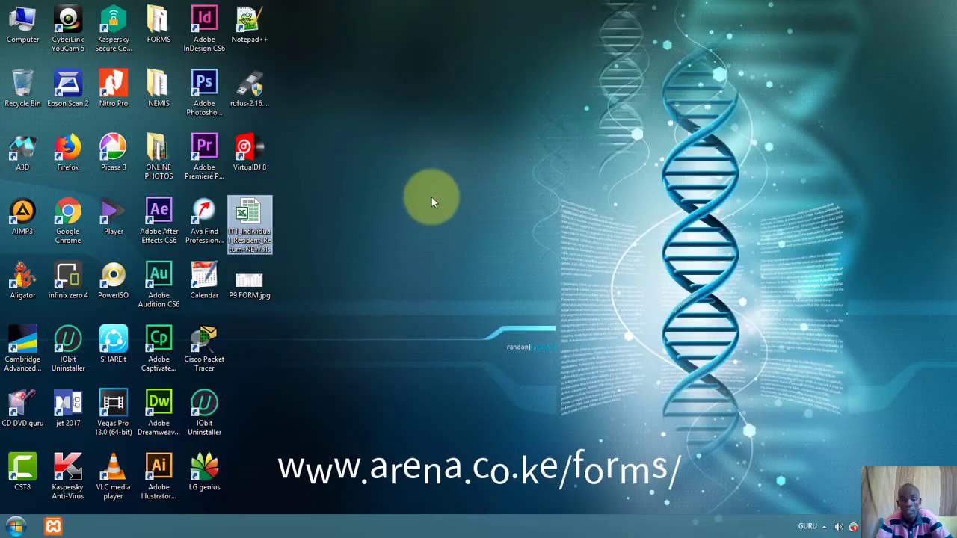
click(305, 219)
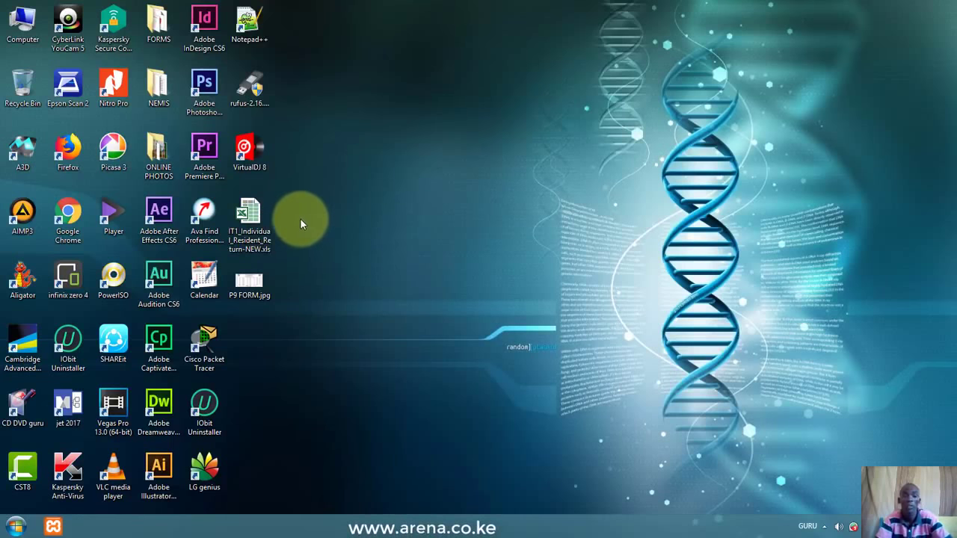
click(258, 224)
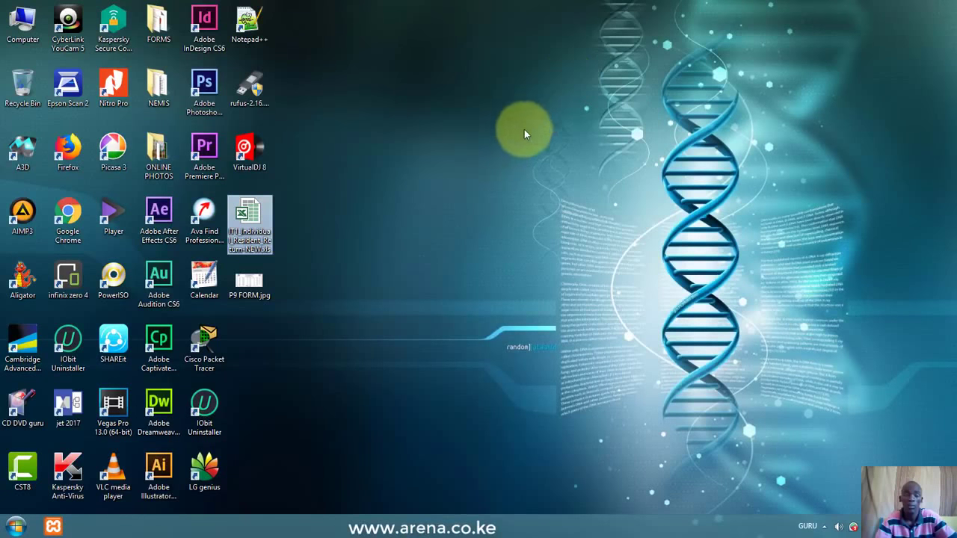
double_click(249, 223)
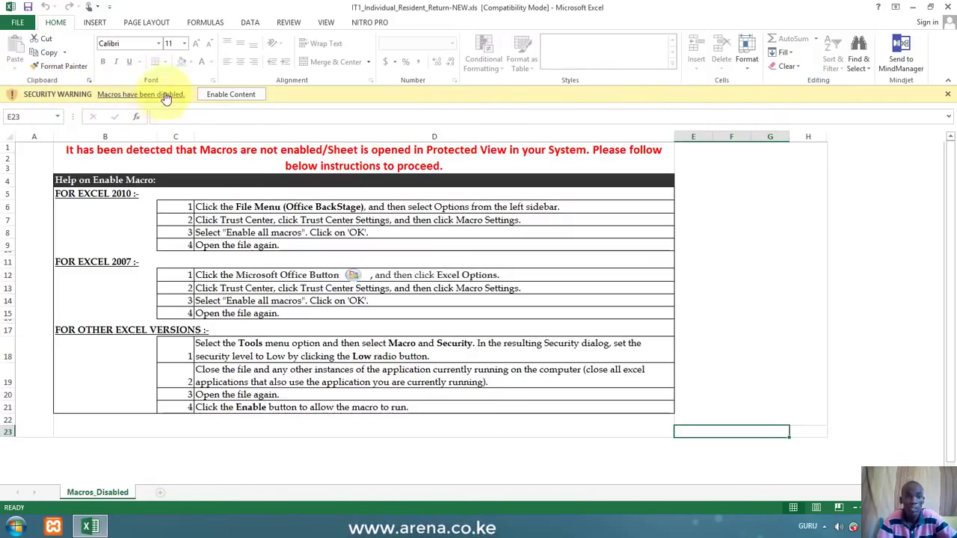
click(244, 97)
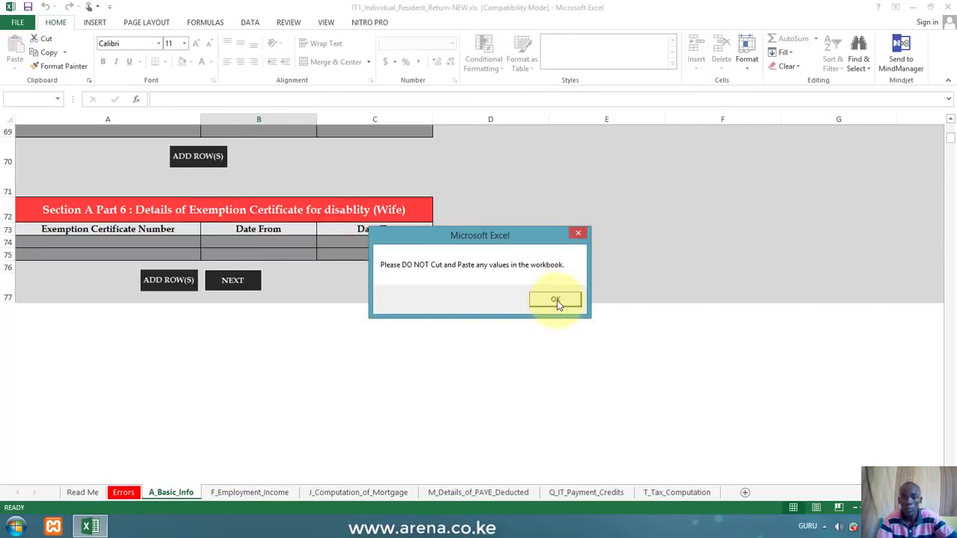
Dismiss the 'Please DO NOT Cut and Paste' warning and switch to the Read Me sheet
click(556, 300)
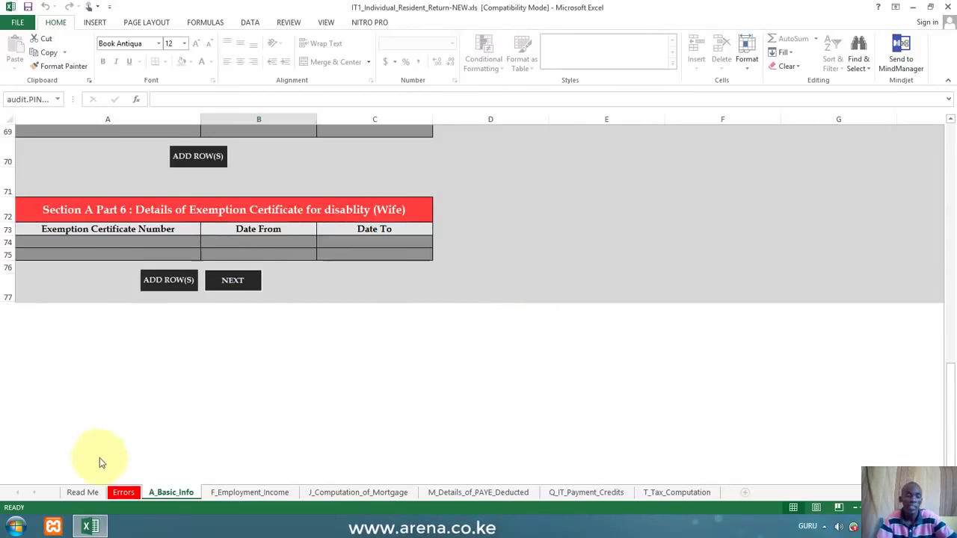
click(81, 492)
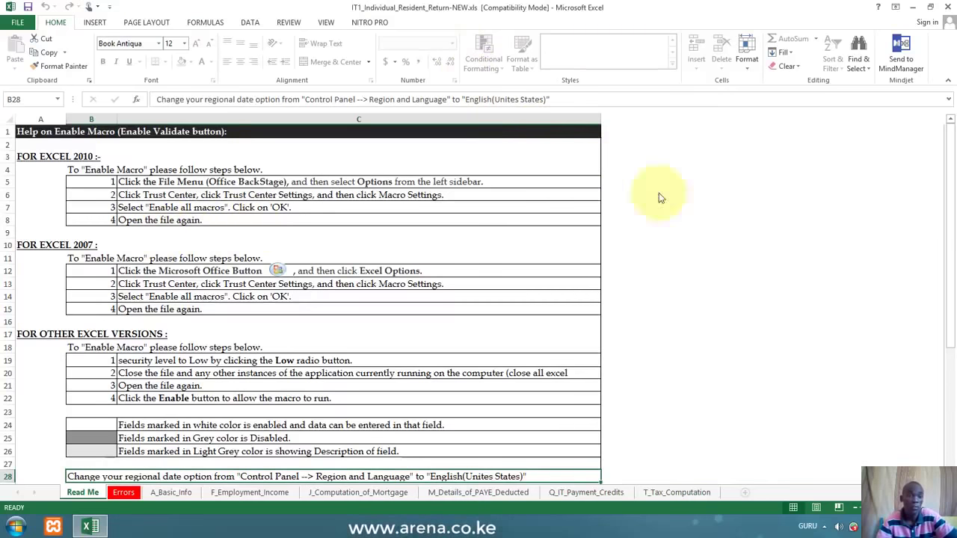
Open the Excel Options dialog from the FILE backstage view, landing on General
click(18, 24)
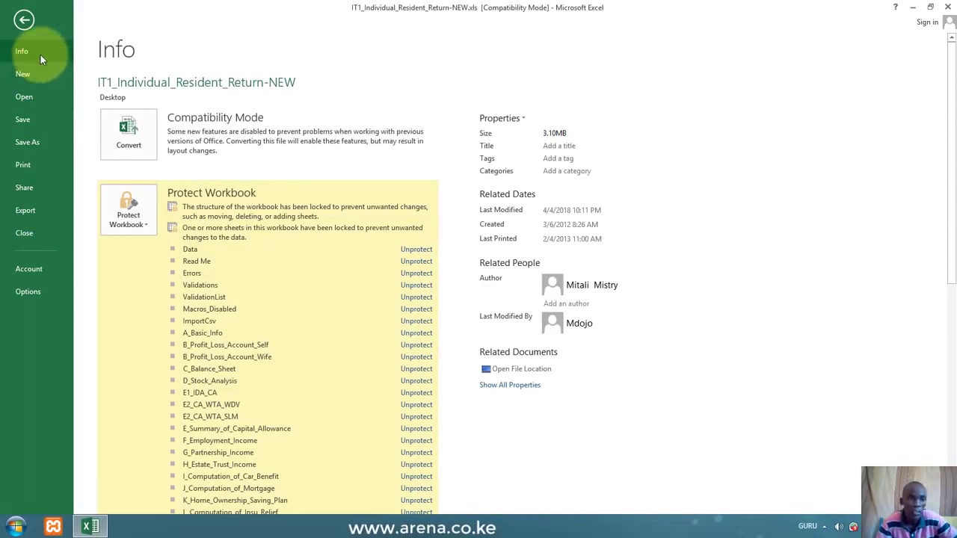
click(26, 294)
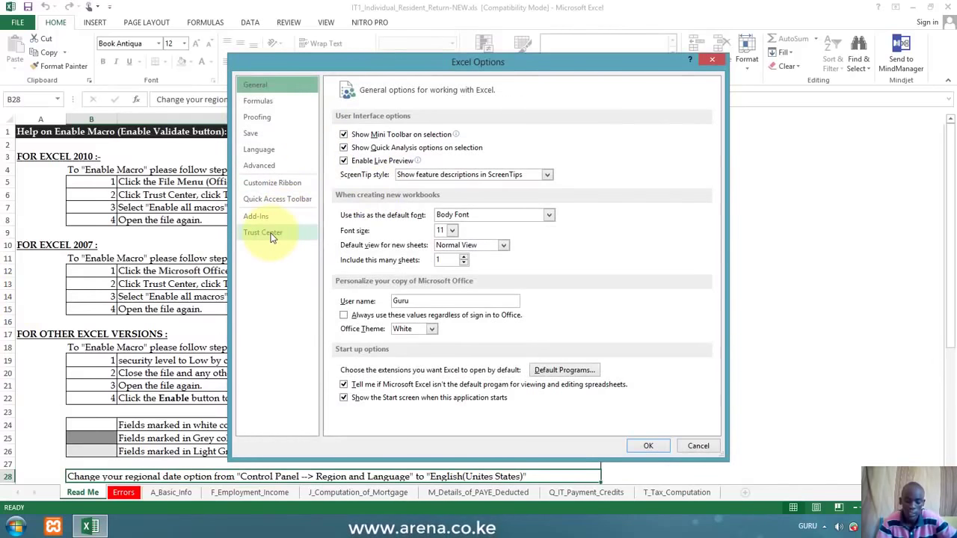
Set Trust Center macro settings to Enable all macros and confirm both dialogs
click(264, 232)
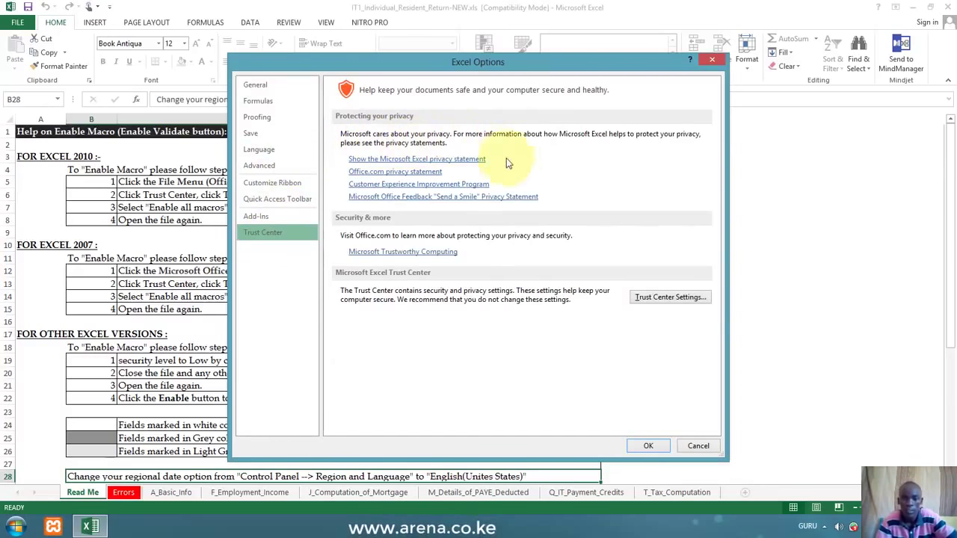
click(668, 297)
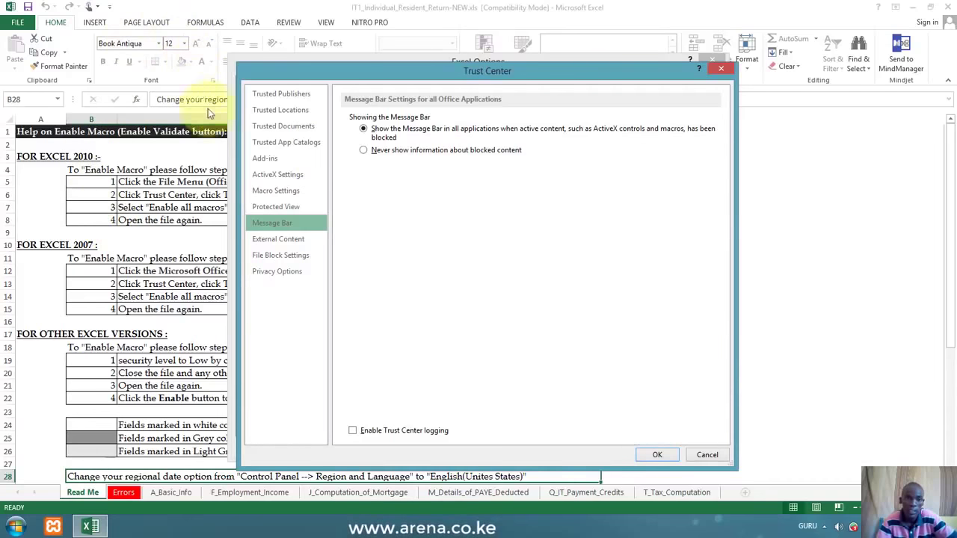
click(281, 191)
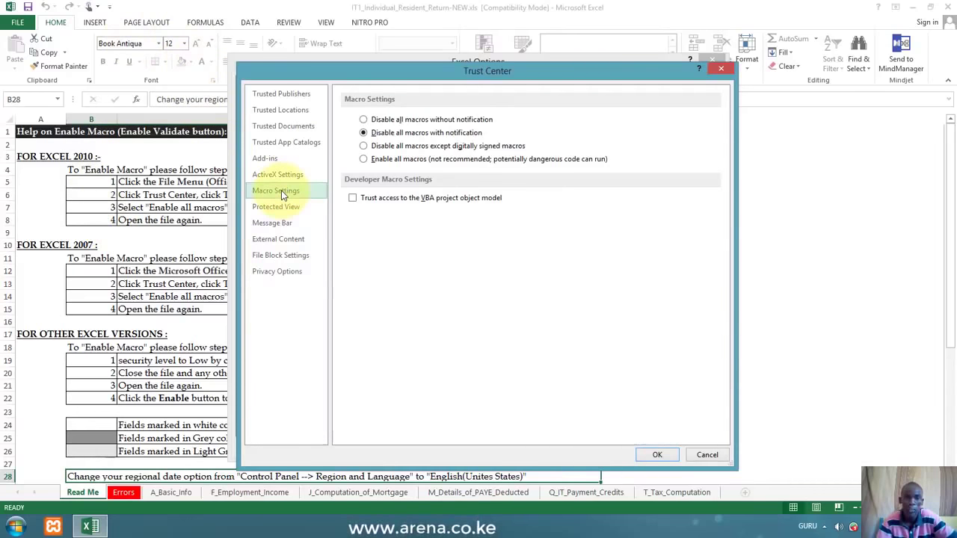
click(363, 160)
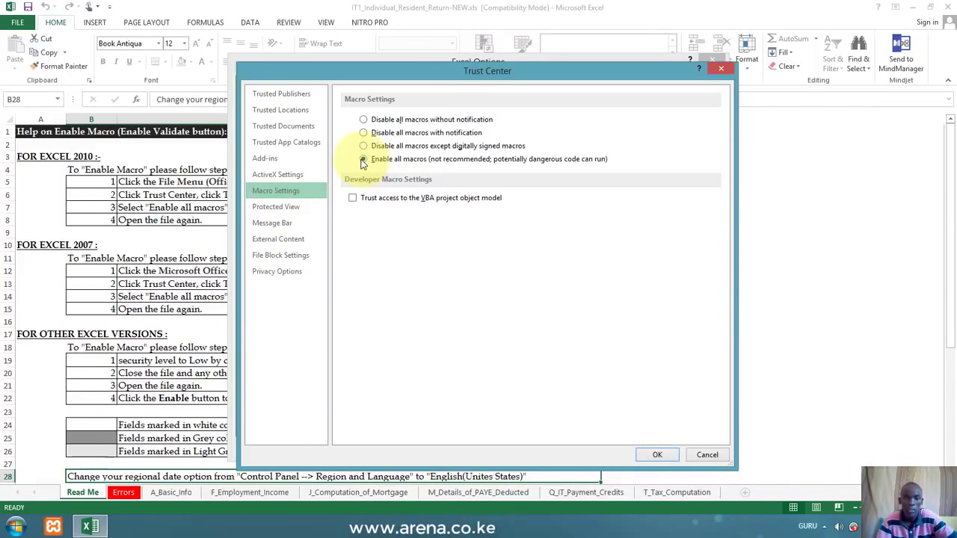
click(658, 456)
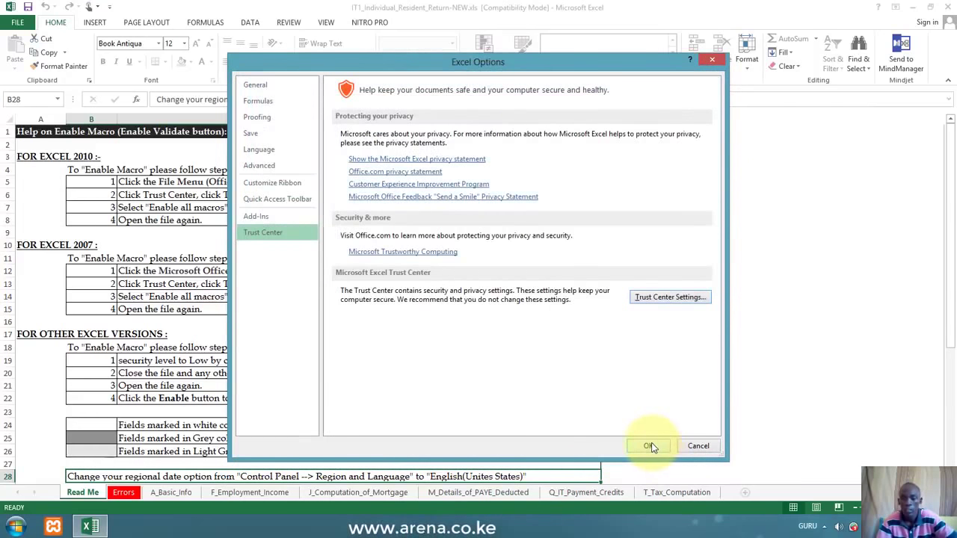
click(649, 446)
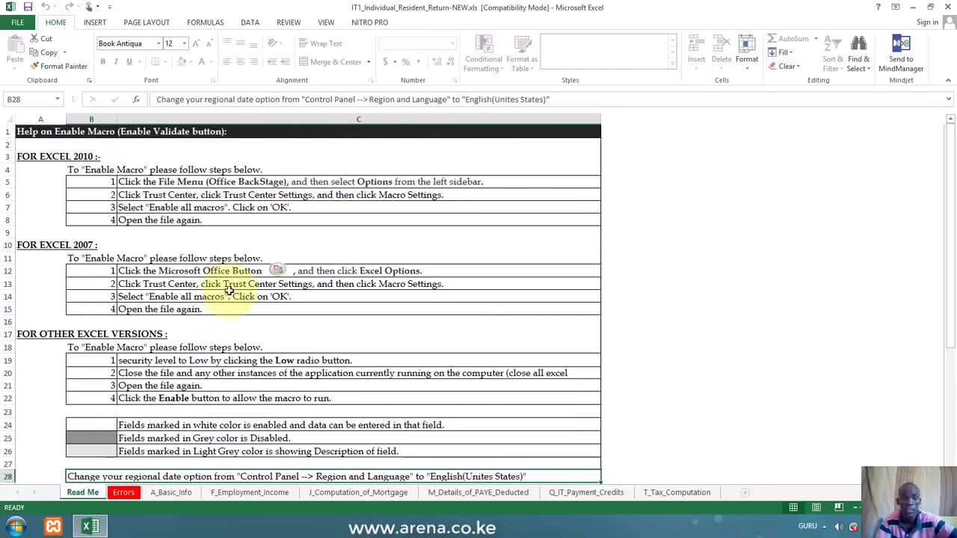
Step through the sheets to M_Details_of_PAYE_Deducted, showing 35,529.80 Ksh PAYE from Teachers Service Commission
click(123, 492)
click(93, 492)
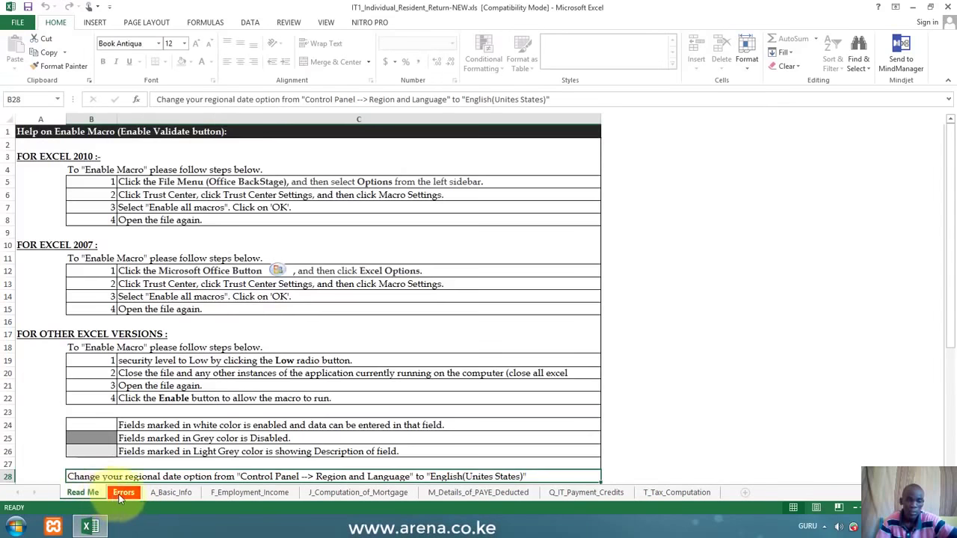
click(124, 492)
click(187, 492)
click(233, 493)
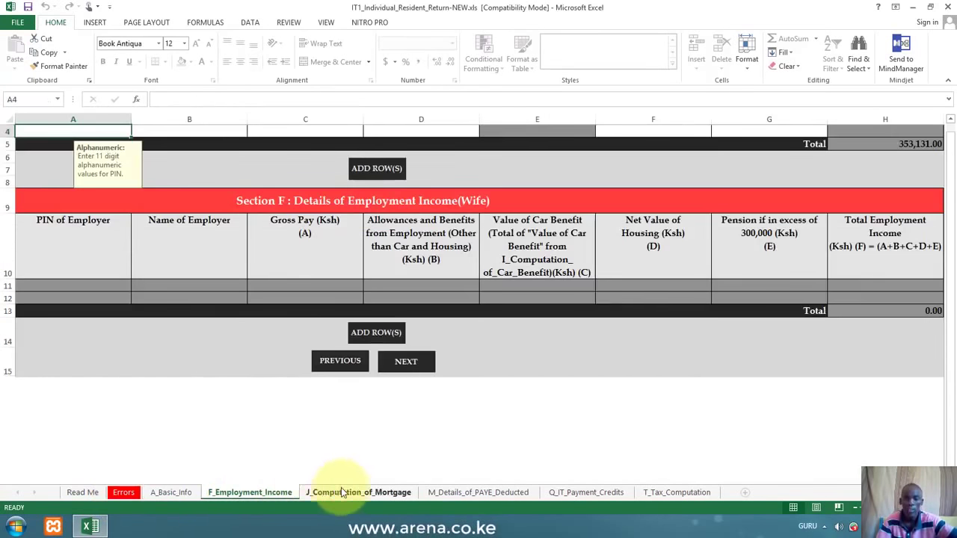
click(345, 491)
click(448, 500)
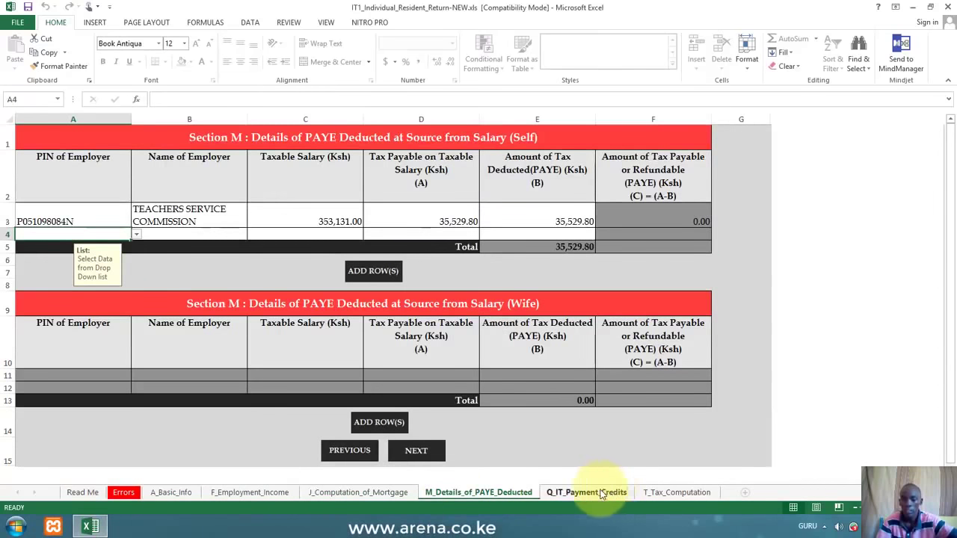
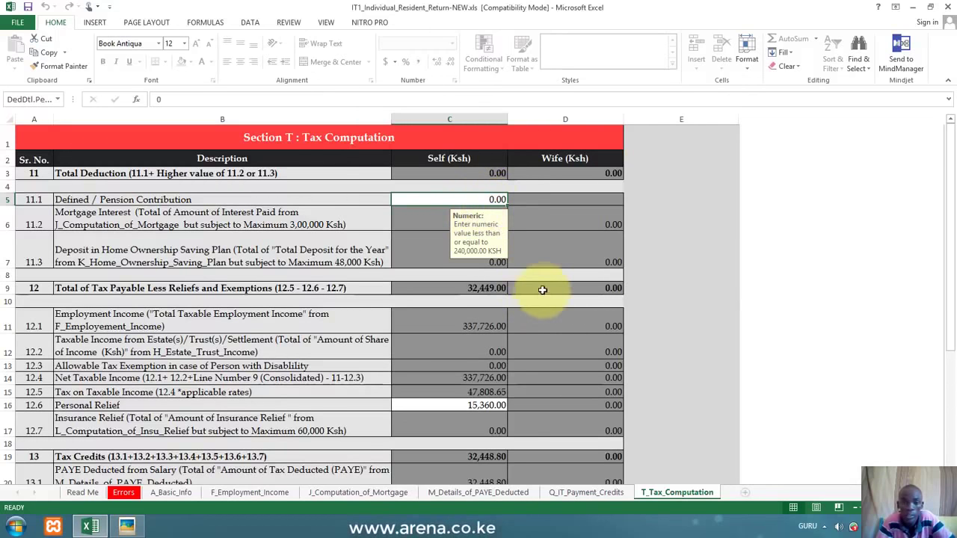
scroll(534, 301, down, 1)
click(492, 350)
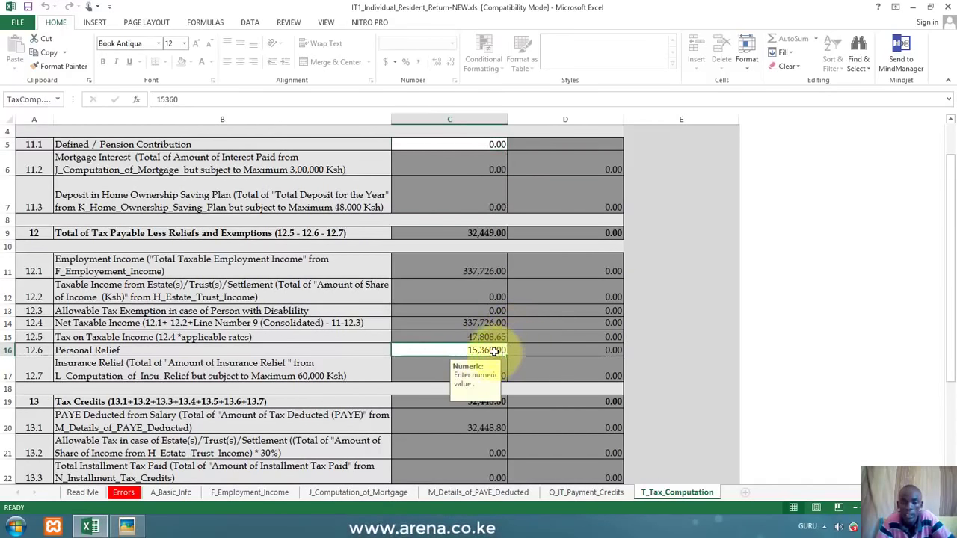
click(126, 526)
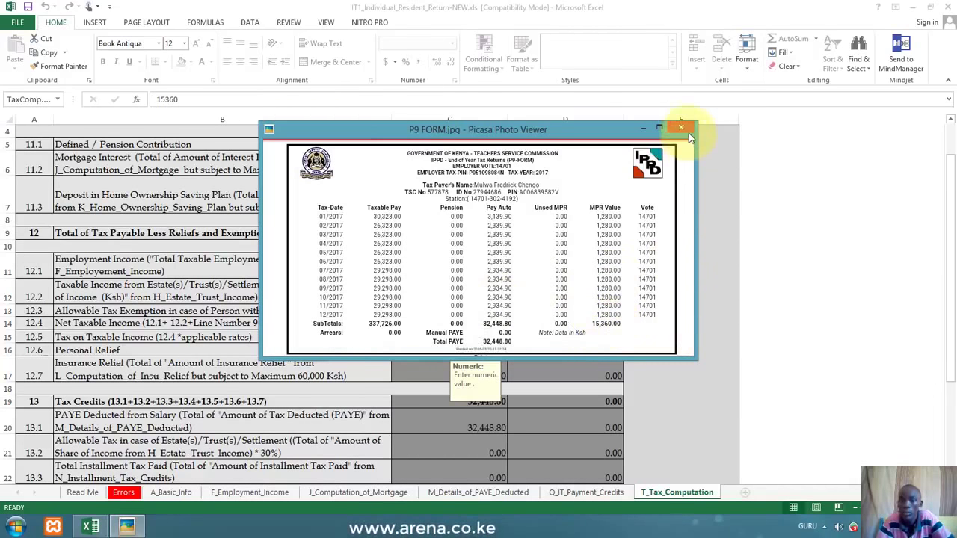
click(613, 351)
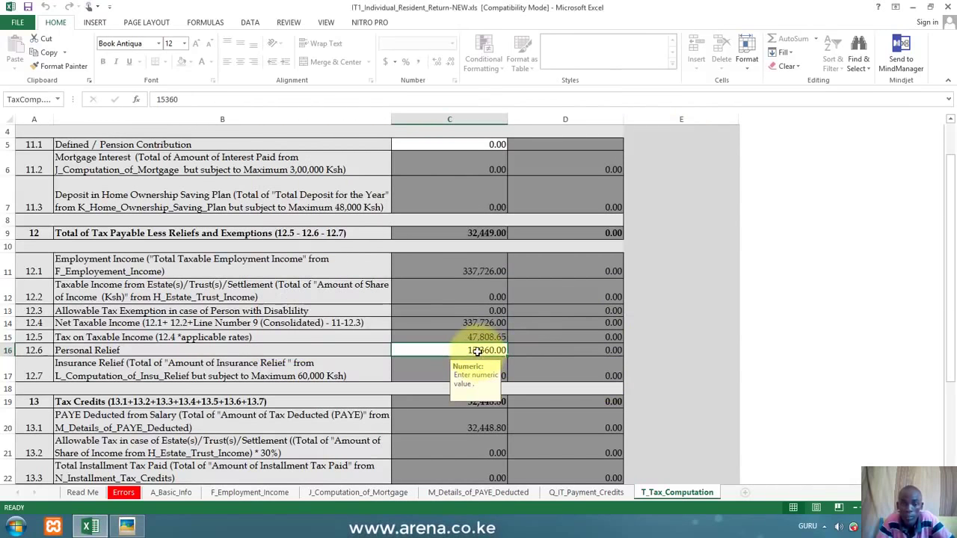
scroll(554, 363, down, 3)
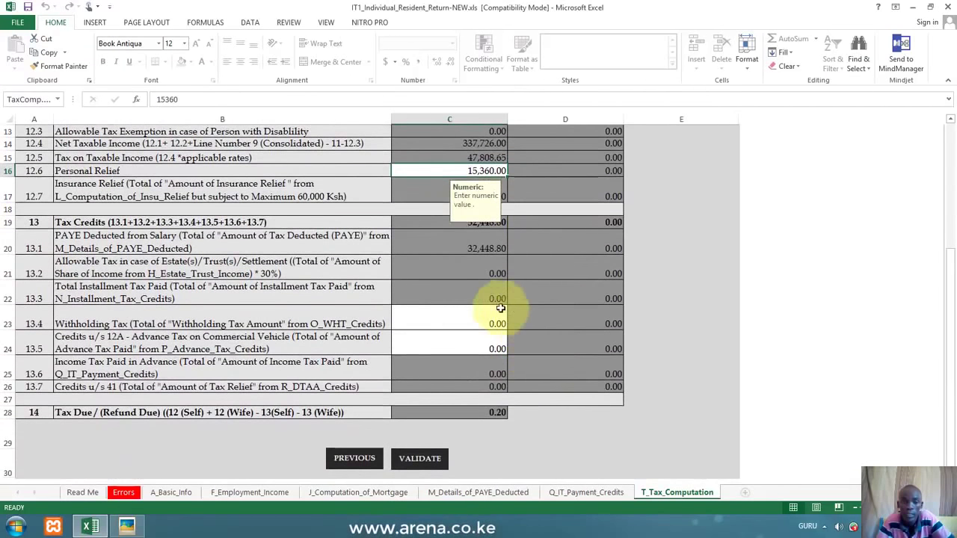
click(494, 318)
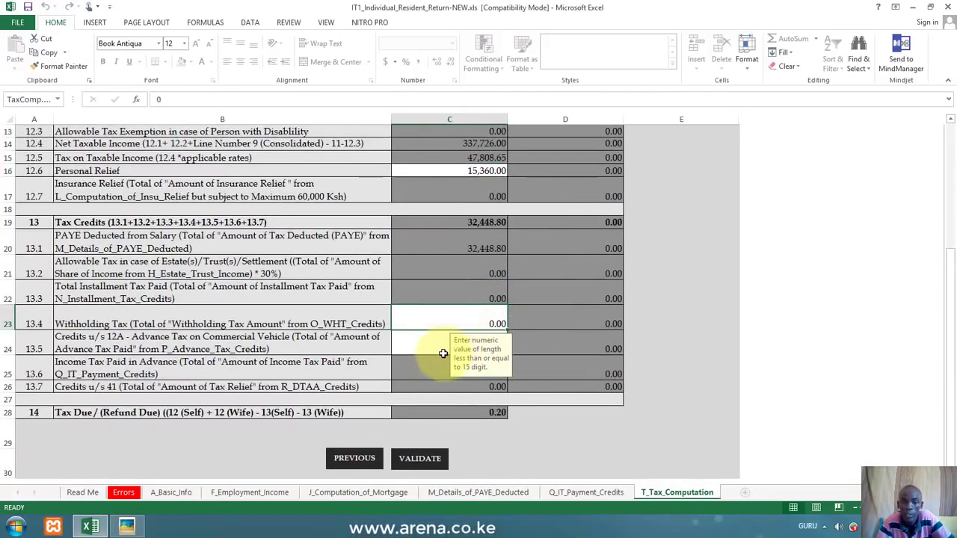
scroll(476, 347, up, 4)
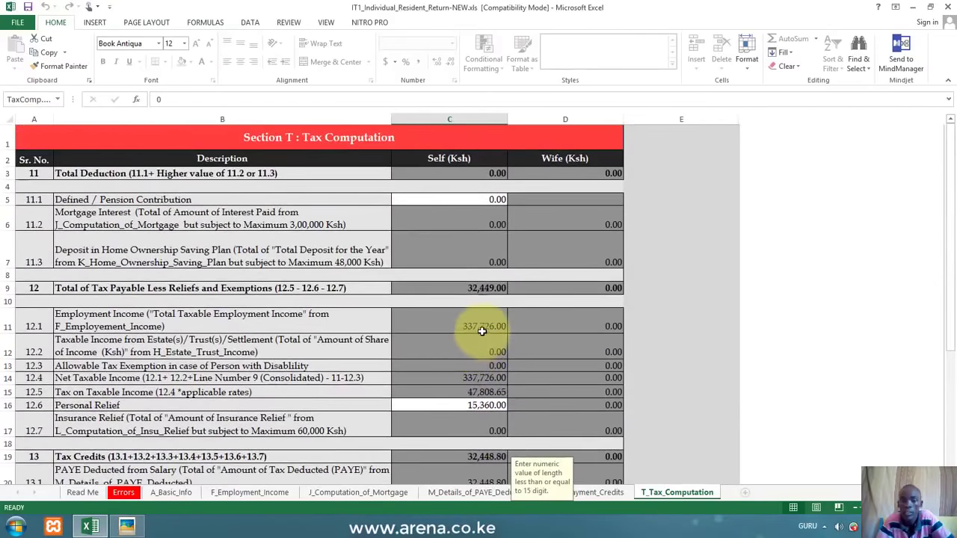
scroll(468, 329, down, 6)
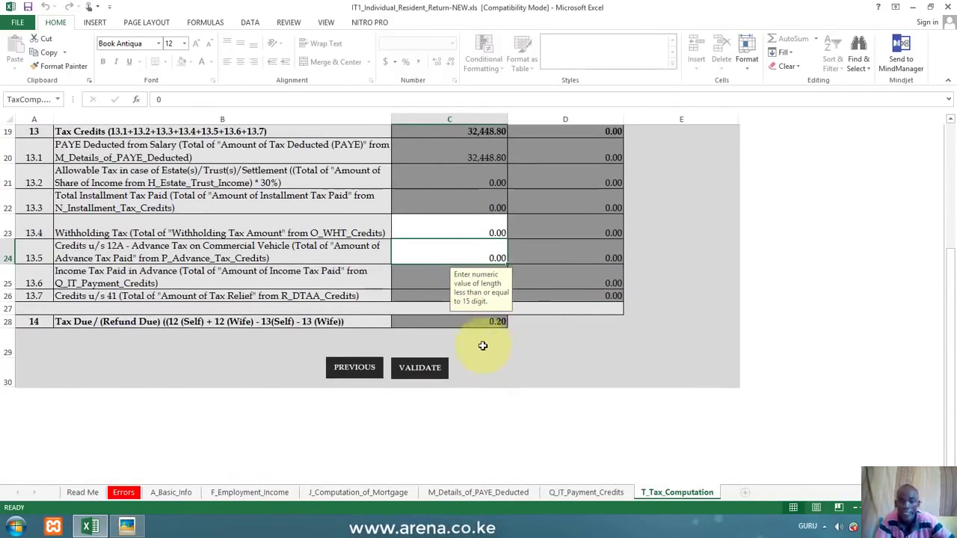
scroll(493, 340, up, 3)
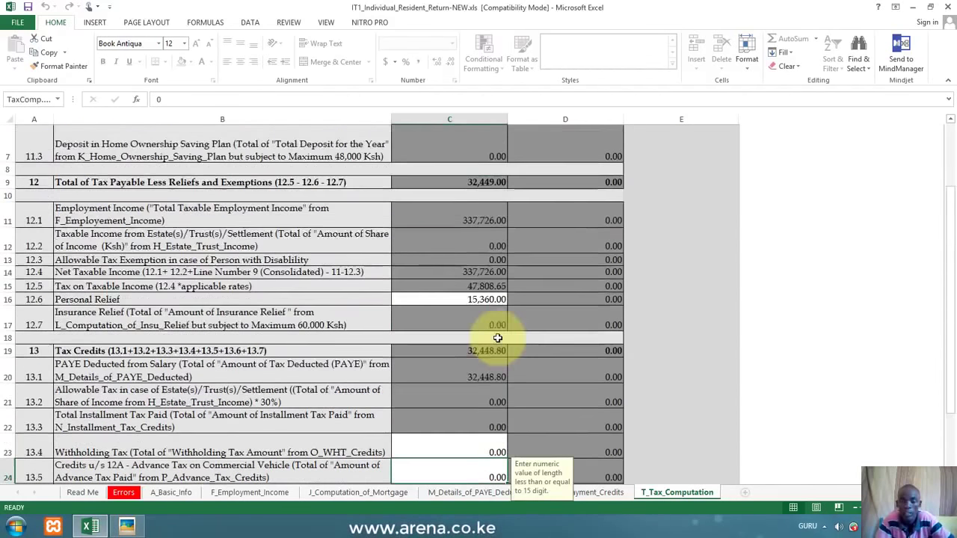
scroll(500, 336, down, 3)
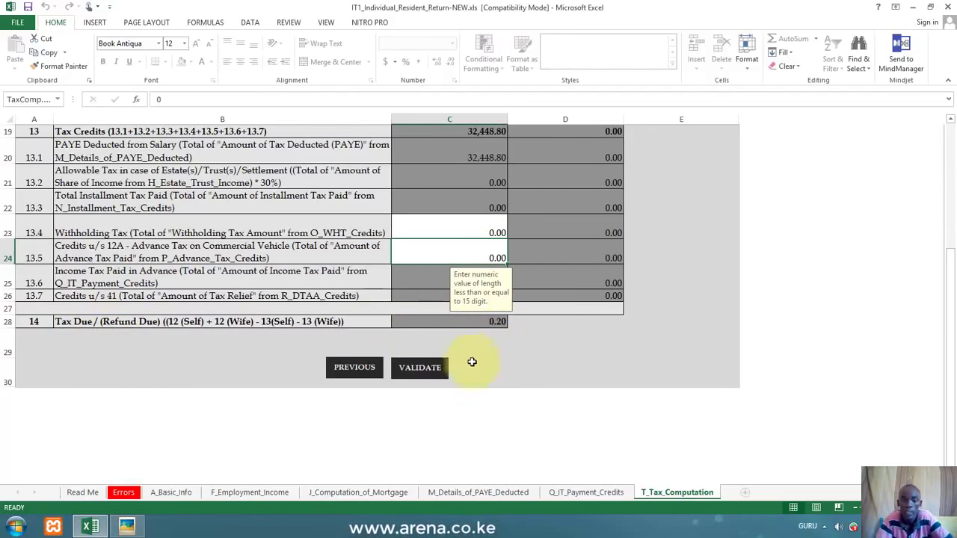
Validate the tax computation sheets and generate the upload zip file in Documents
click(430, 368)
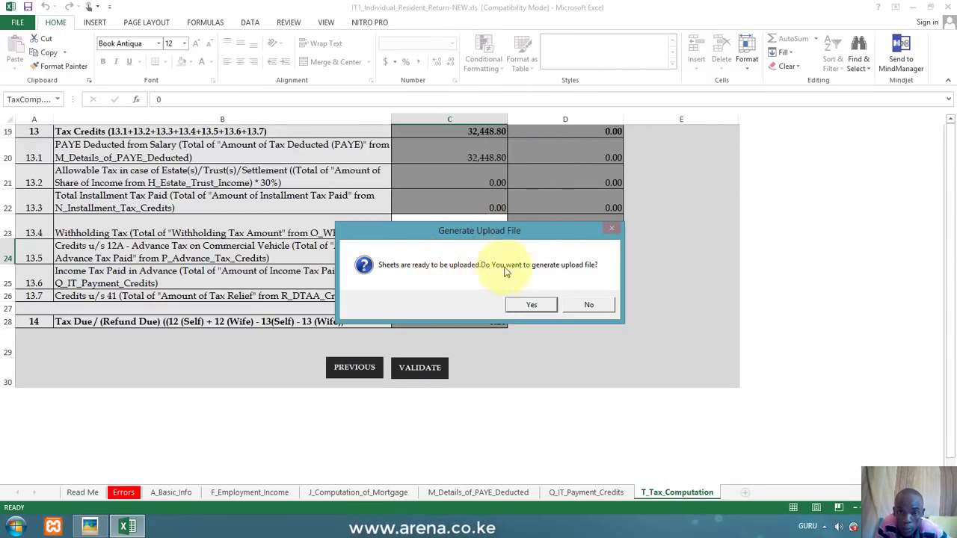
click(532, 305)
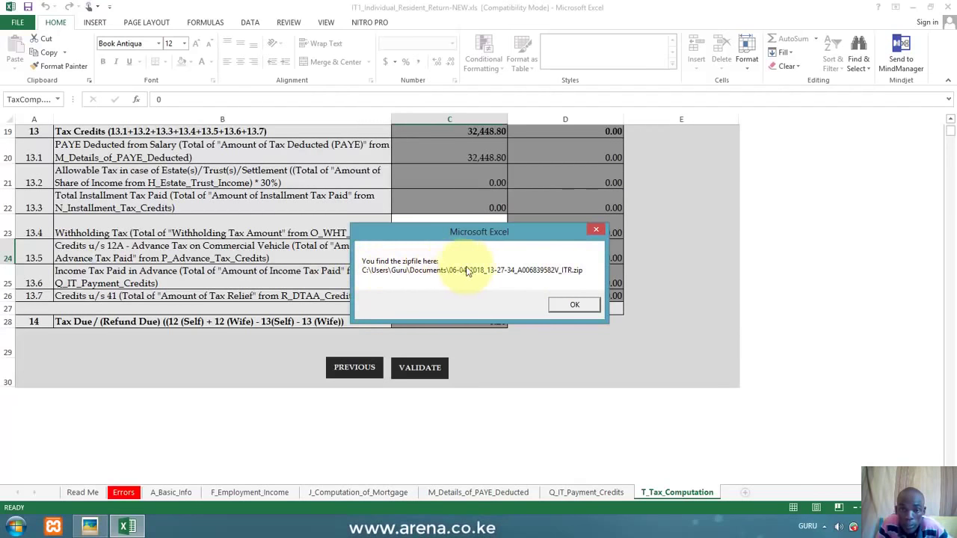
click(575, 307)
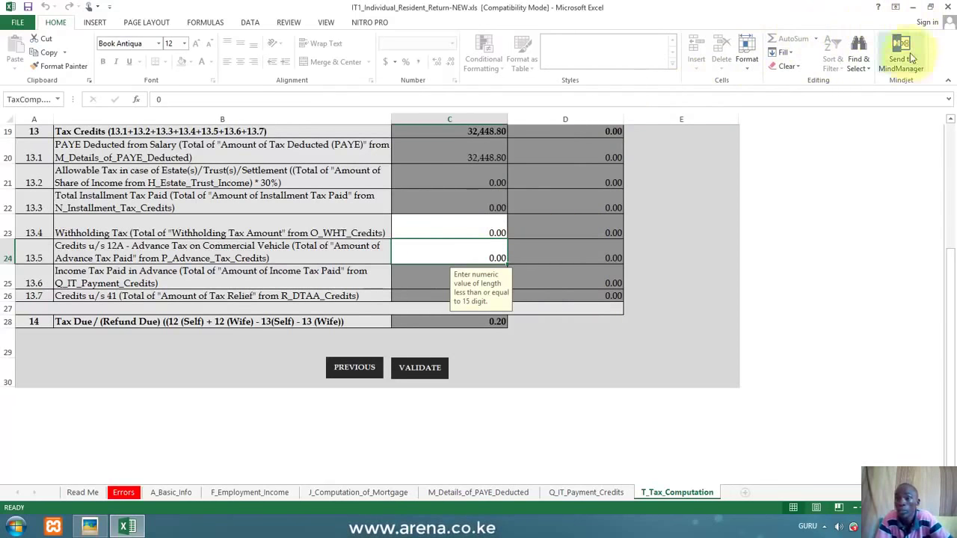
Save and close the return workbook, then close the P9 form image viewer
click(950, 8)
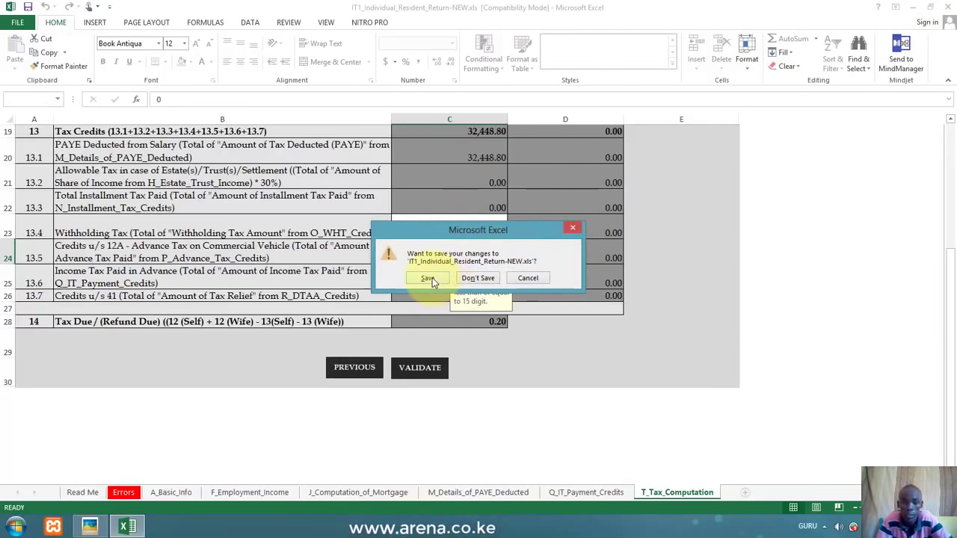
click(431, 278)
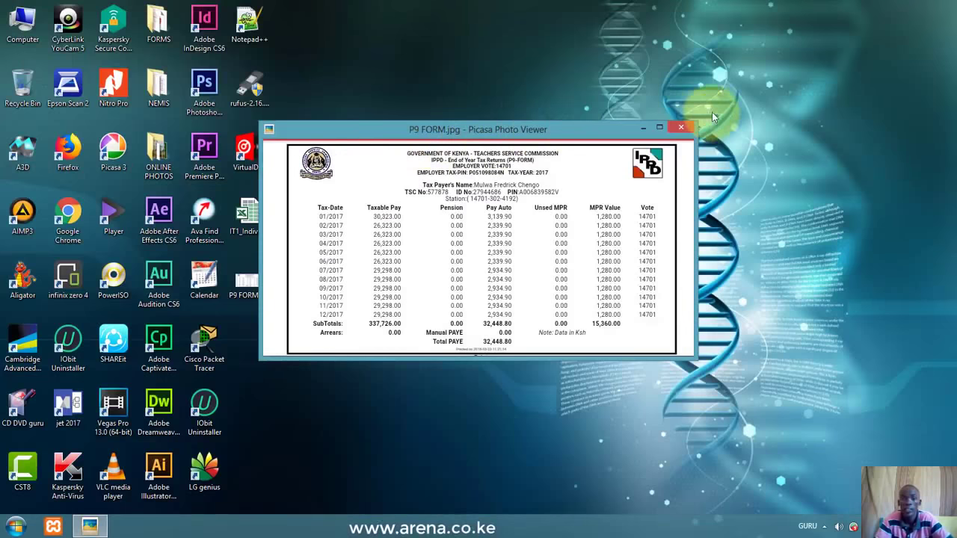
click(681, 127)
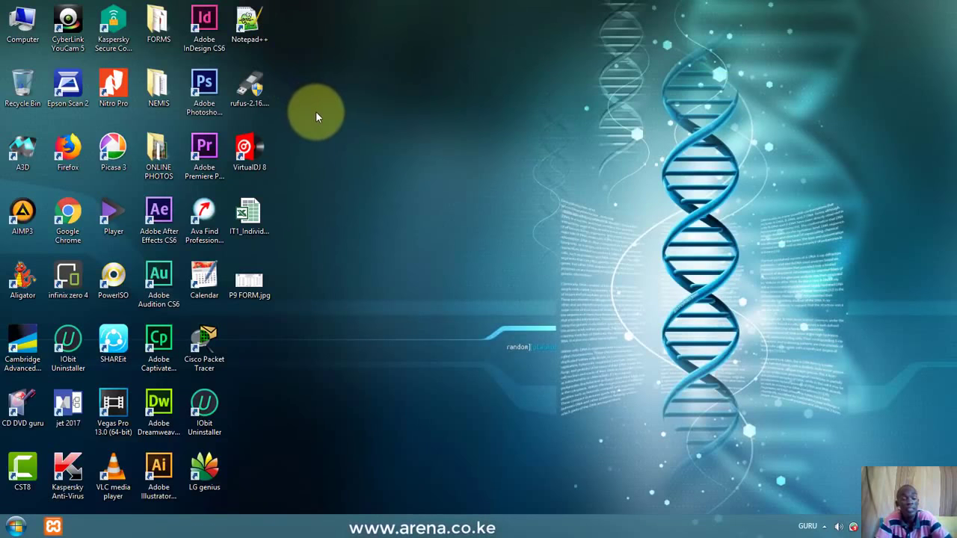
double_click(19, 29)
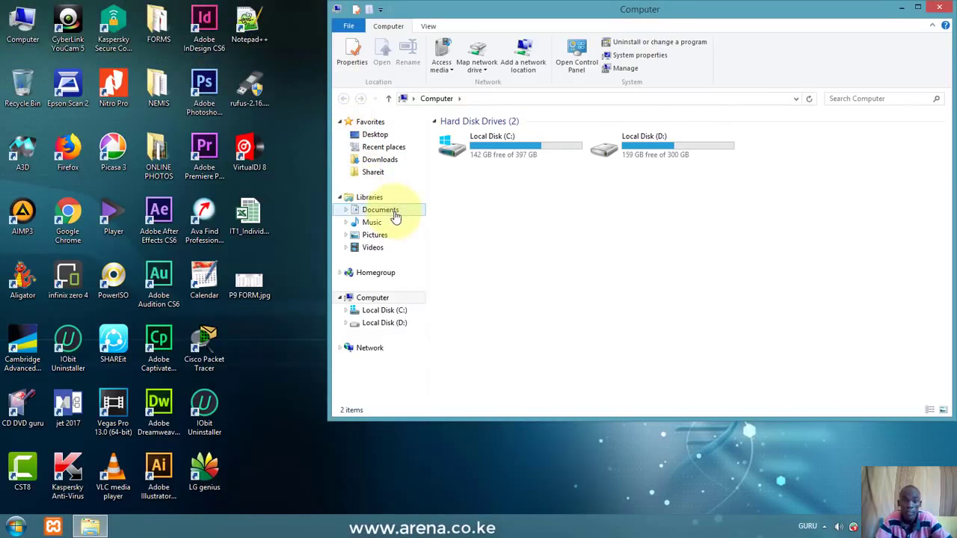
click(381, 210)
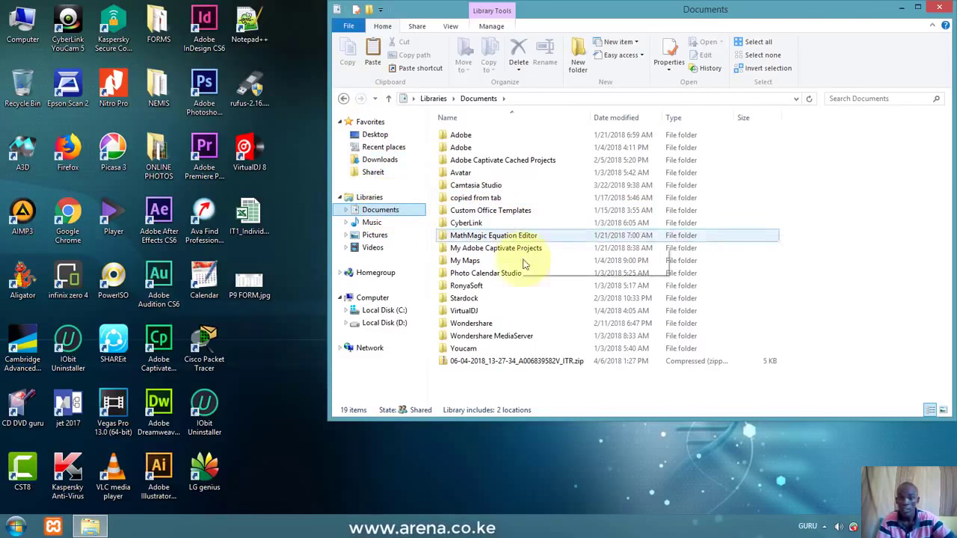
mouse_move(552, 367)
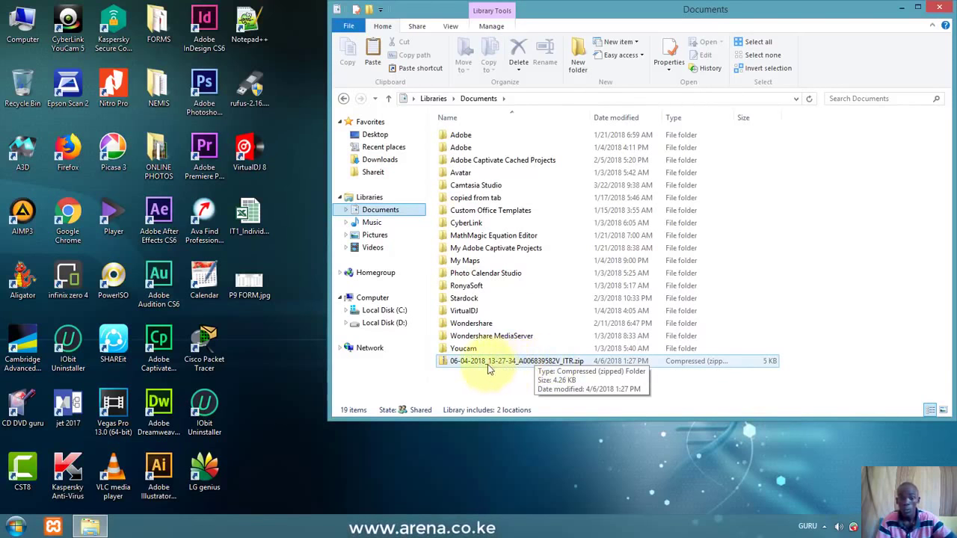
click(467, 364)
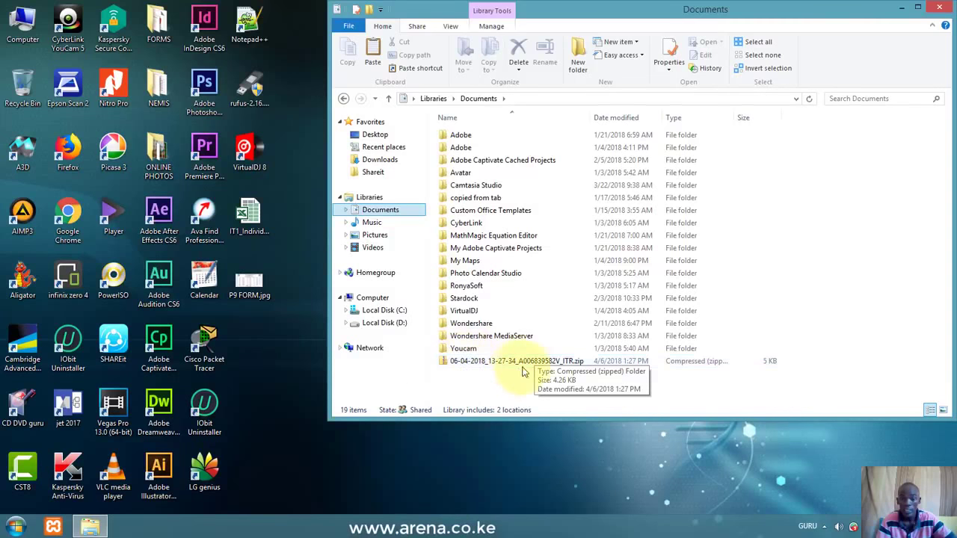
click(561, 364)
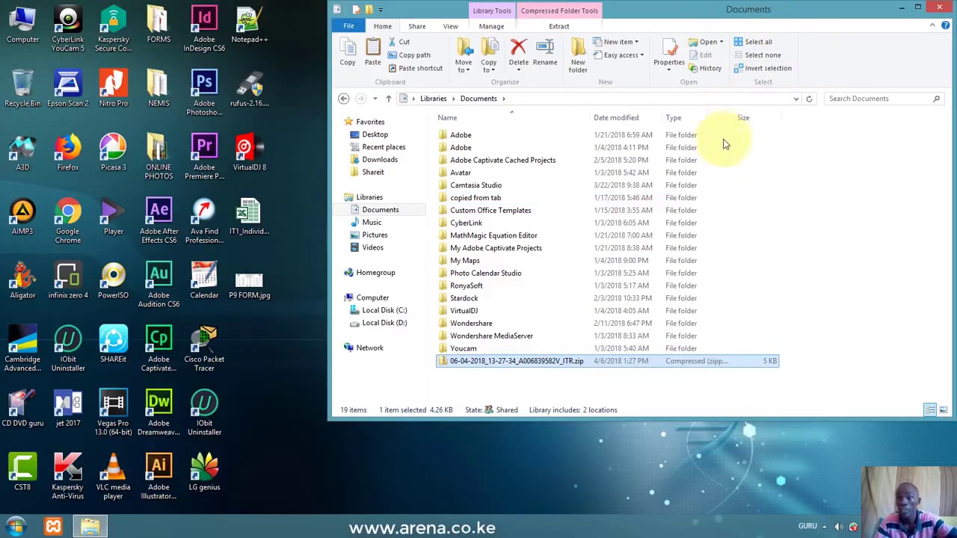
click(940, 6)
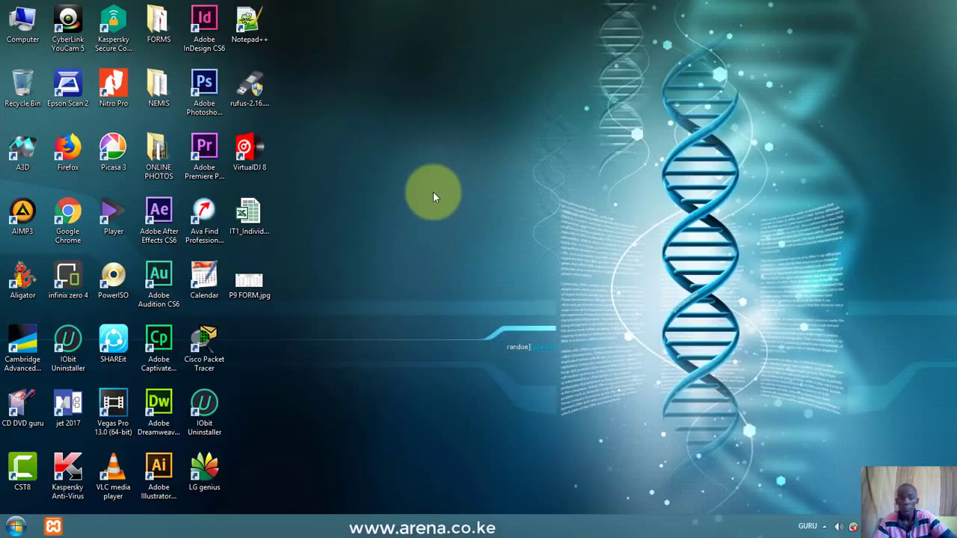
Launch Google Chrome from its desktop shortcut
click(65, 148)
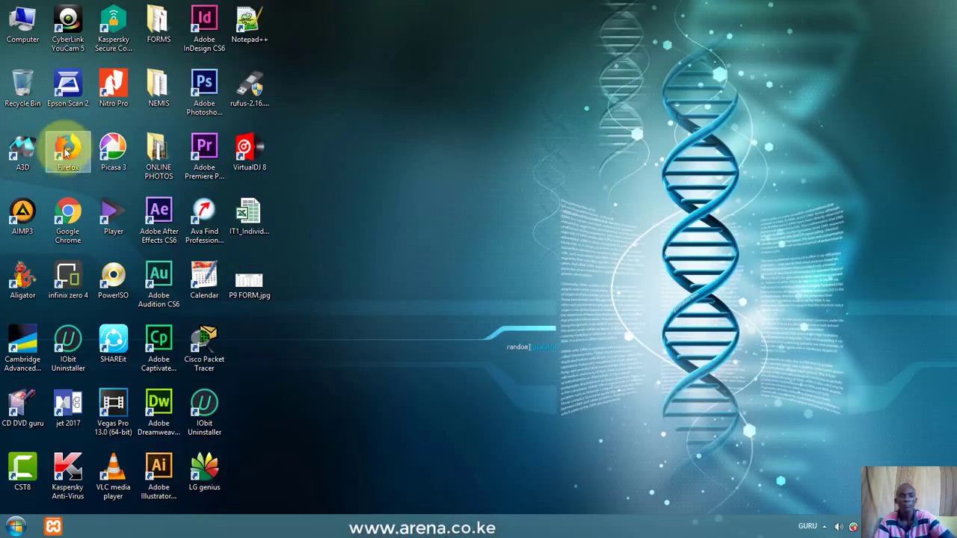
click(68, 215)
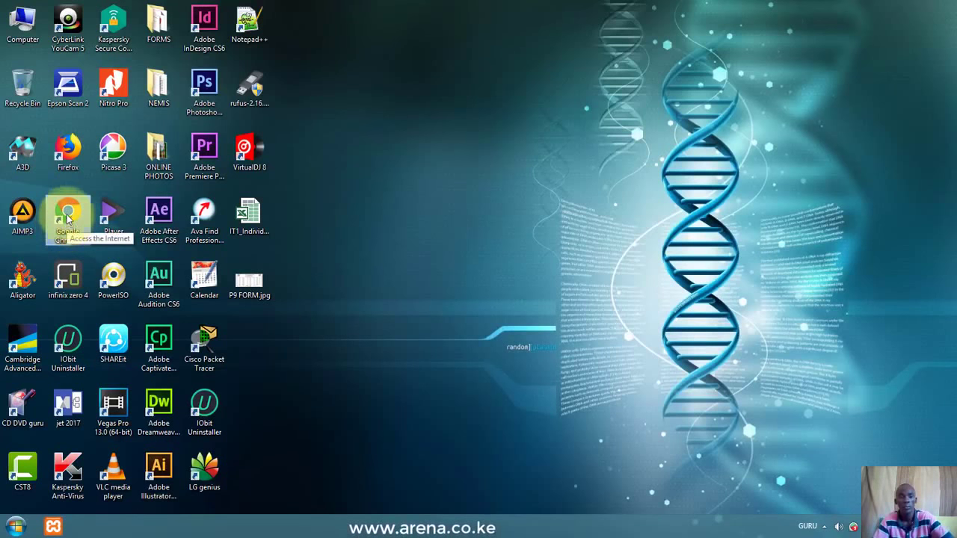
click(400, 172)
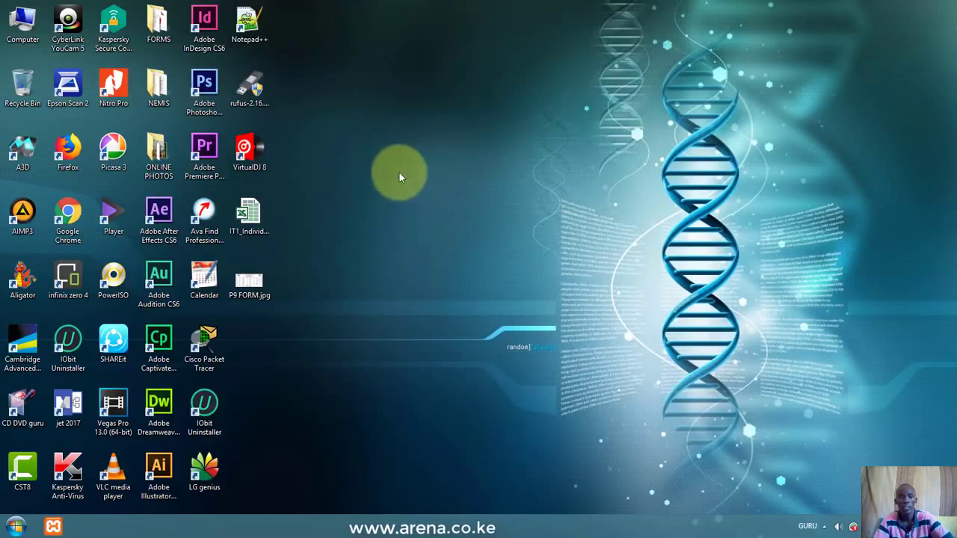
click(68, 217)
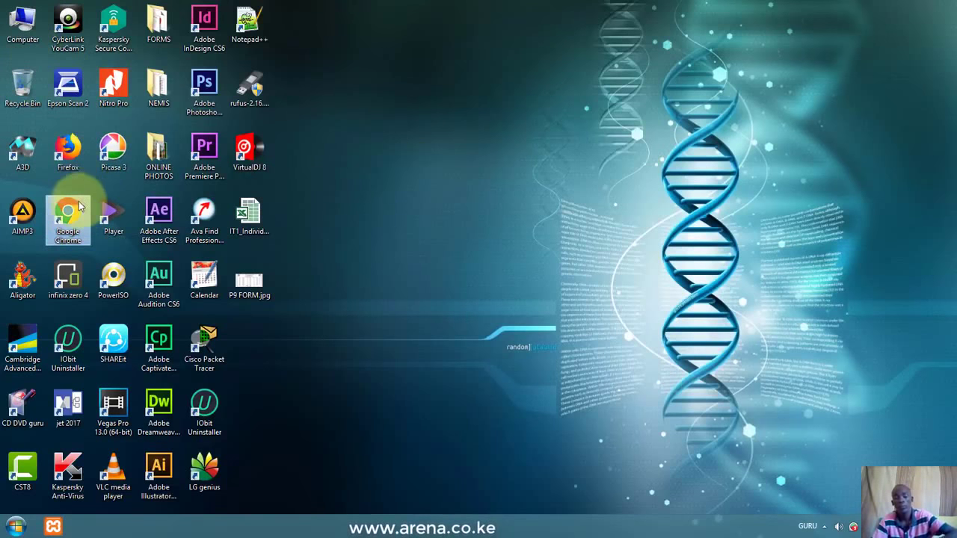
double_click(68, 221)
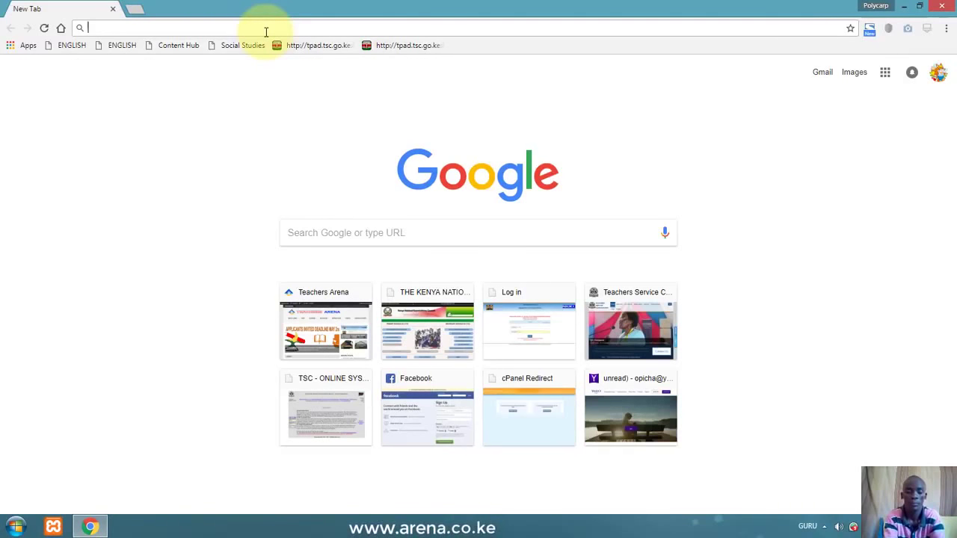
Go to the iTax website itax.kra.go.ke using the address-bar suggestion
text(ITSA)
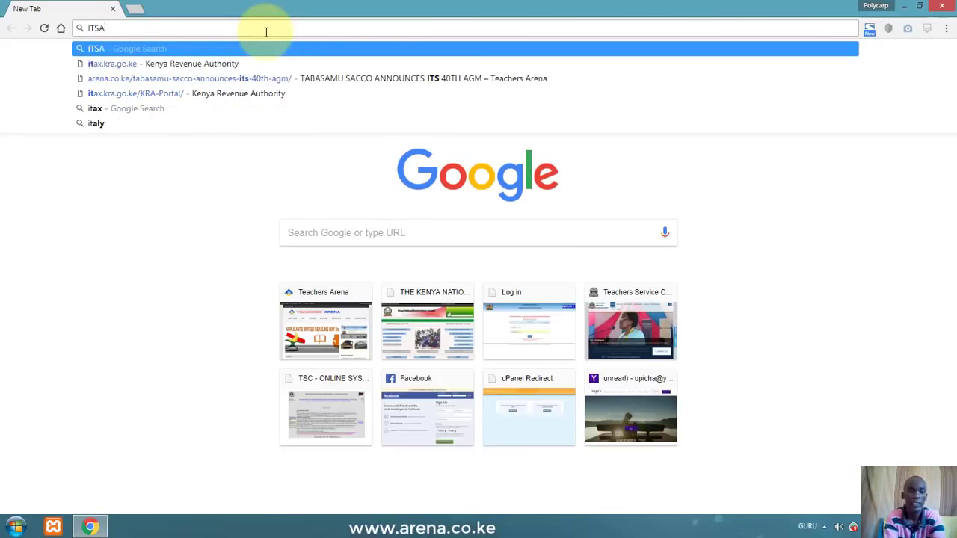
key(BackSpace)
key(BackSpace)
key(BackSpace)
key(BackSpace)
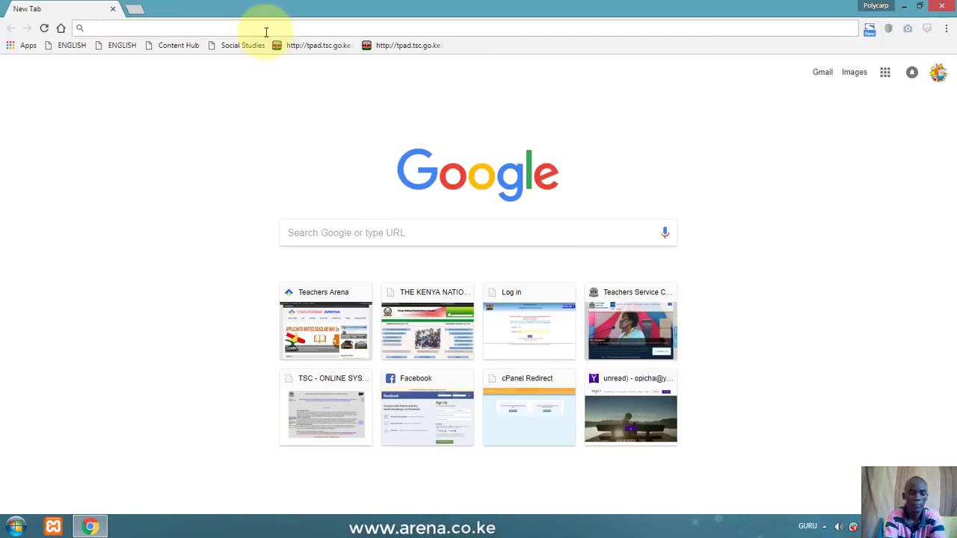
text(i)
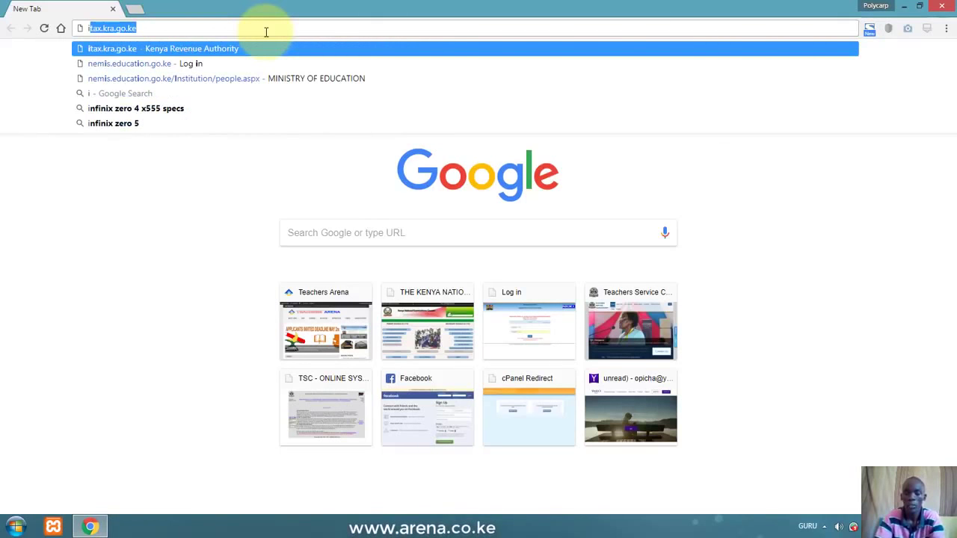
key(Right)
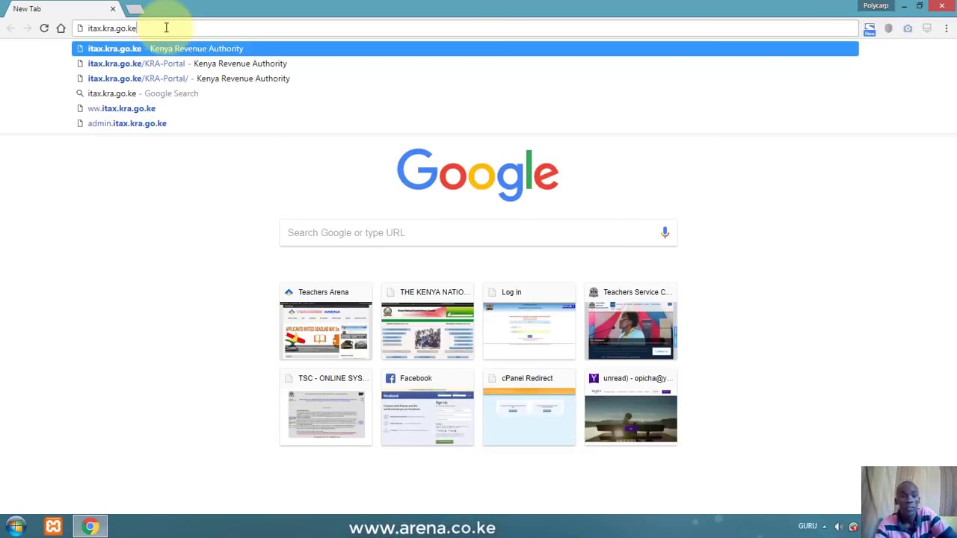
key(Return)
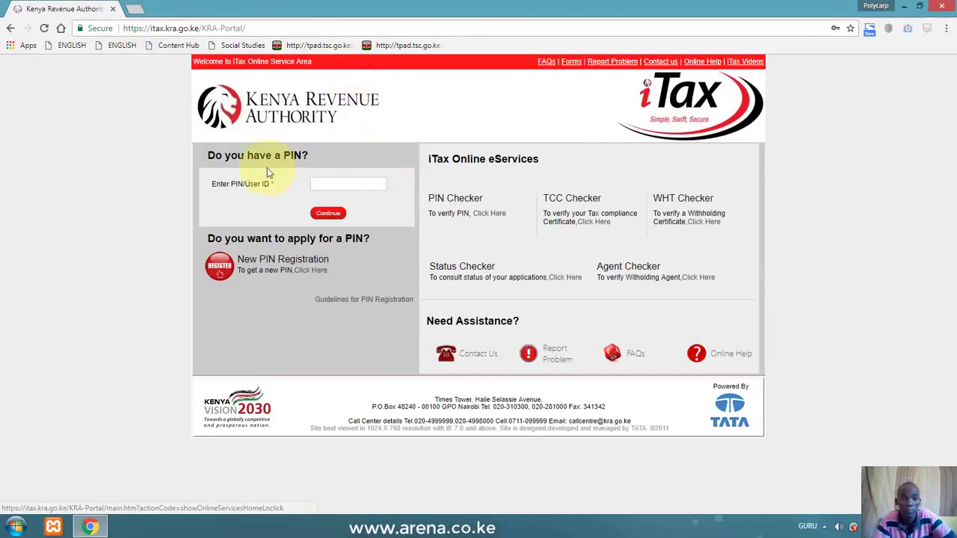
Enter the taxpayer's PIN in the PIN/User ID field and continue to the password step
click(341, 185)
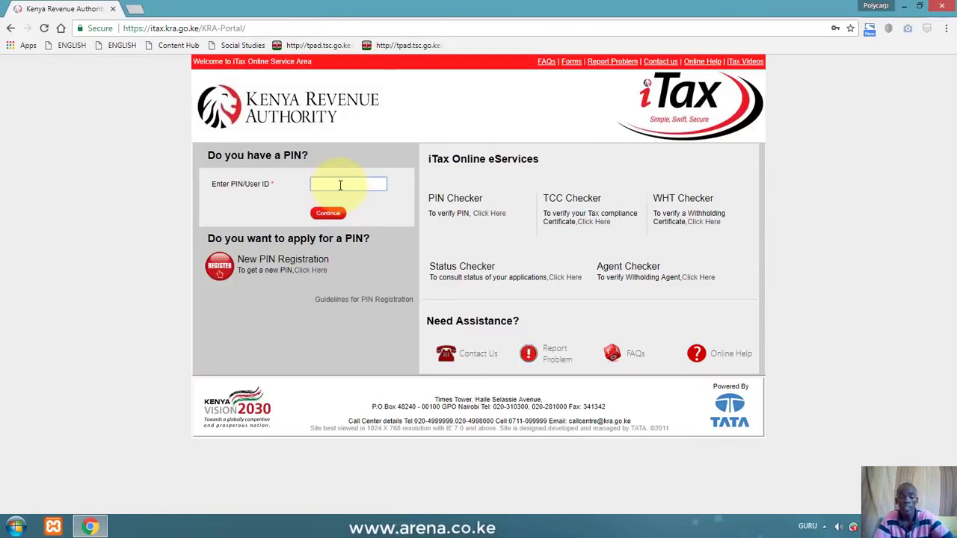
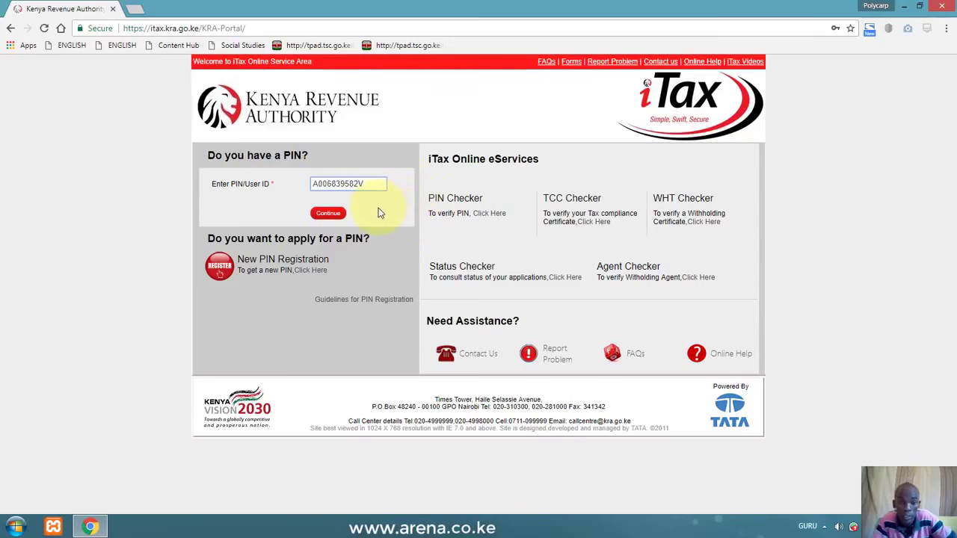
click(332, 215)
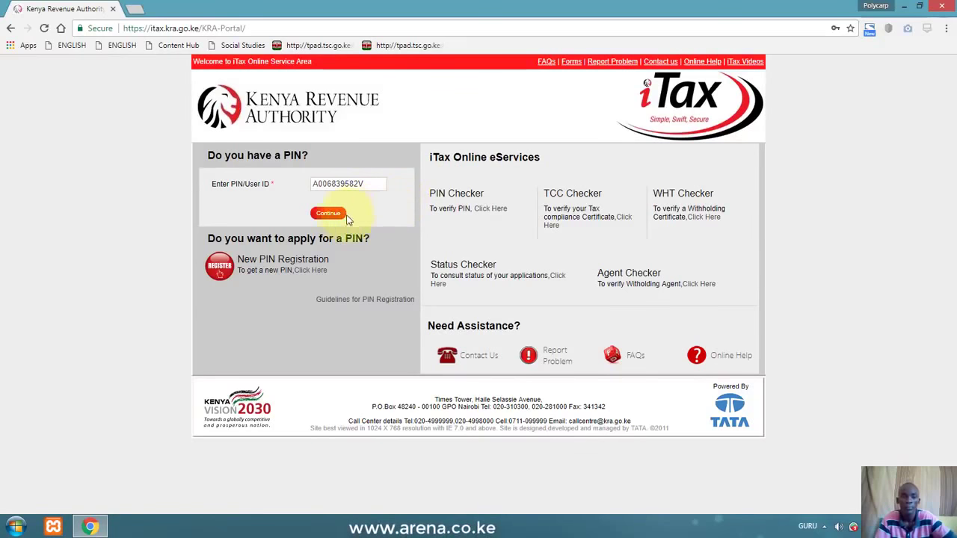
click(329, 214)
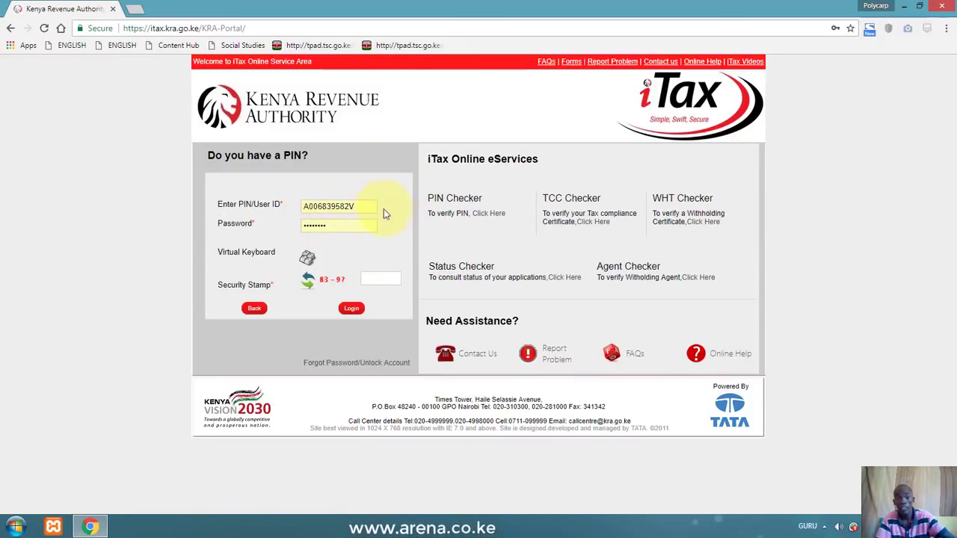
Dismiss the saved-password popups, enter the security stamp sum answer and log in
click(348, 228)
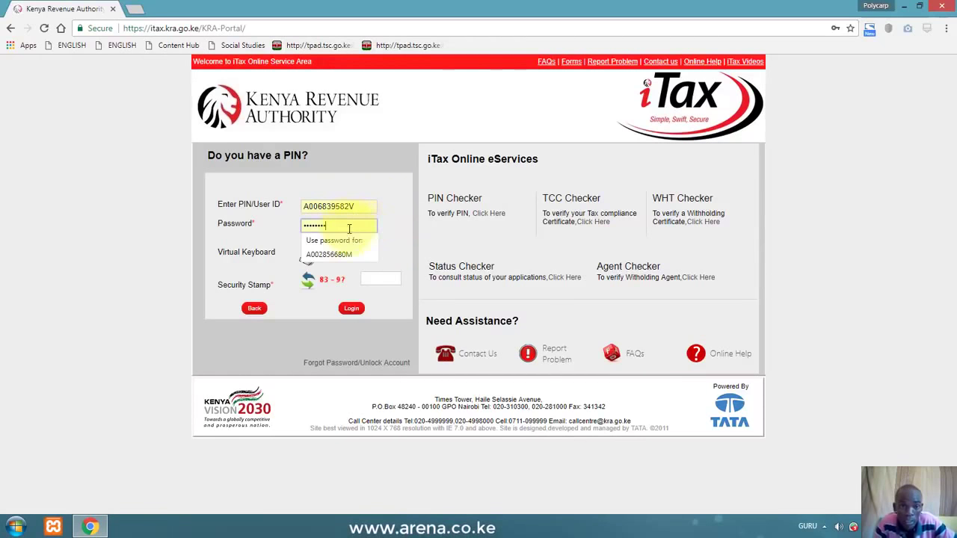
click(393, 226)
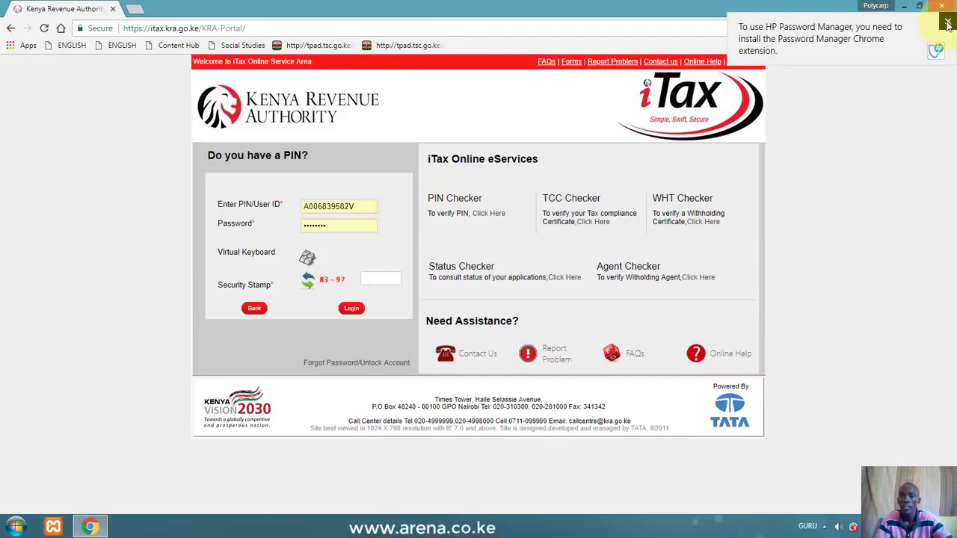
click(947, 25)
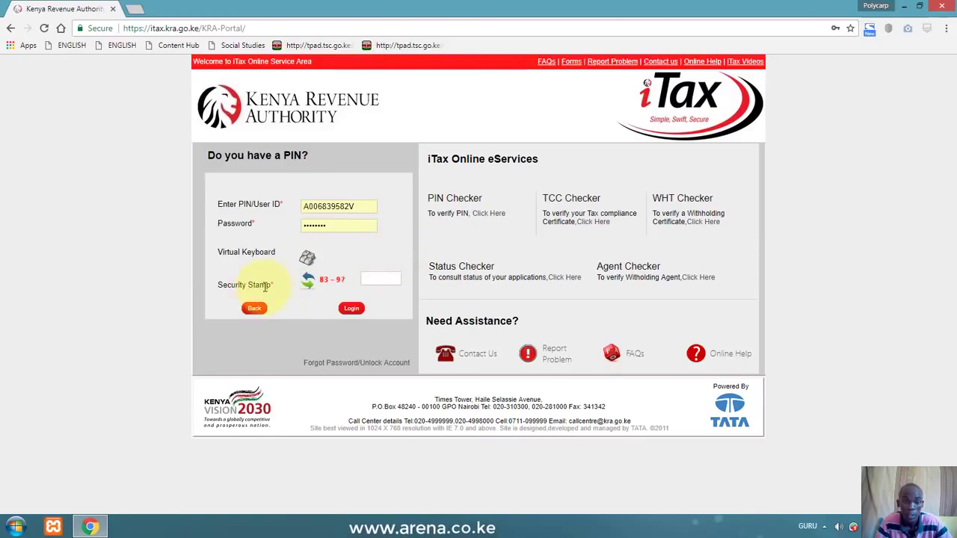
click(370, 276)
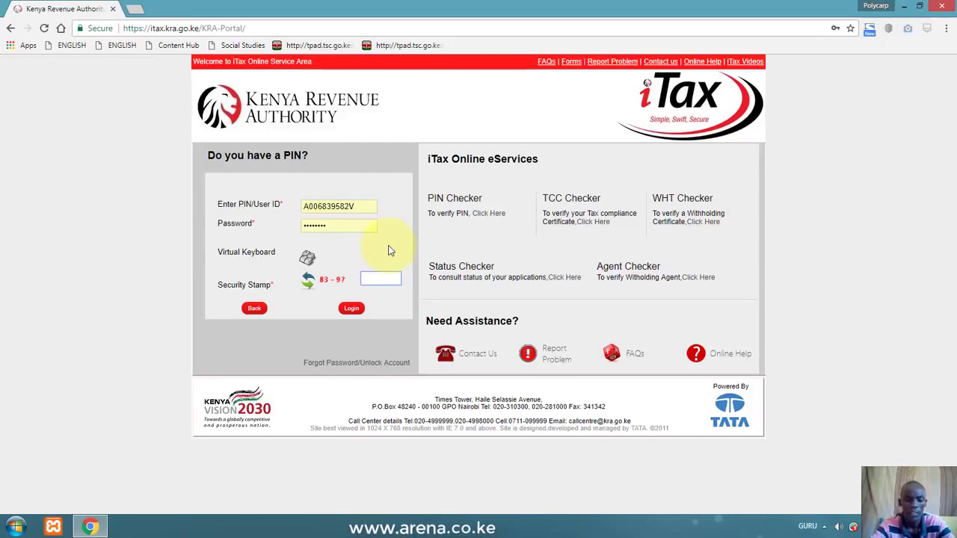
text(74)
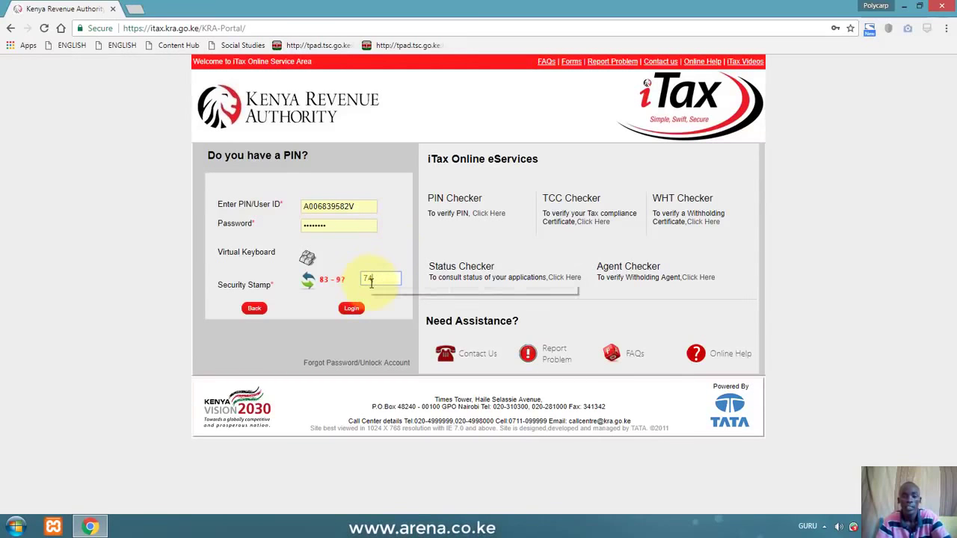
click(352, 311)
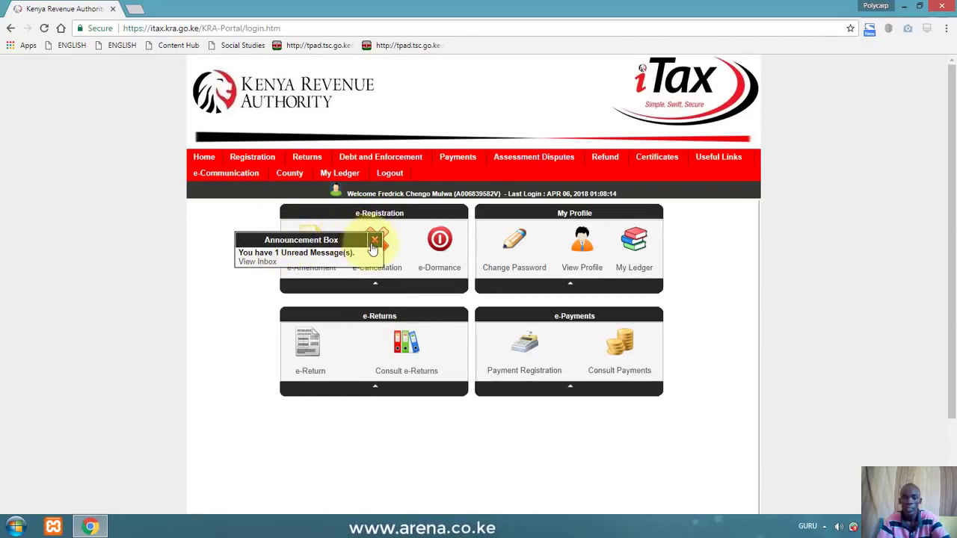
Close the unread-message announcement box on the iTax dashboard
click(375, 240)
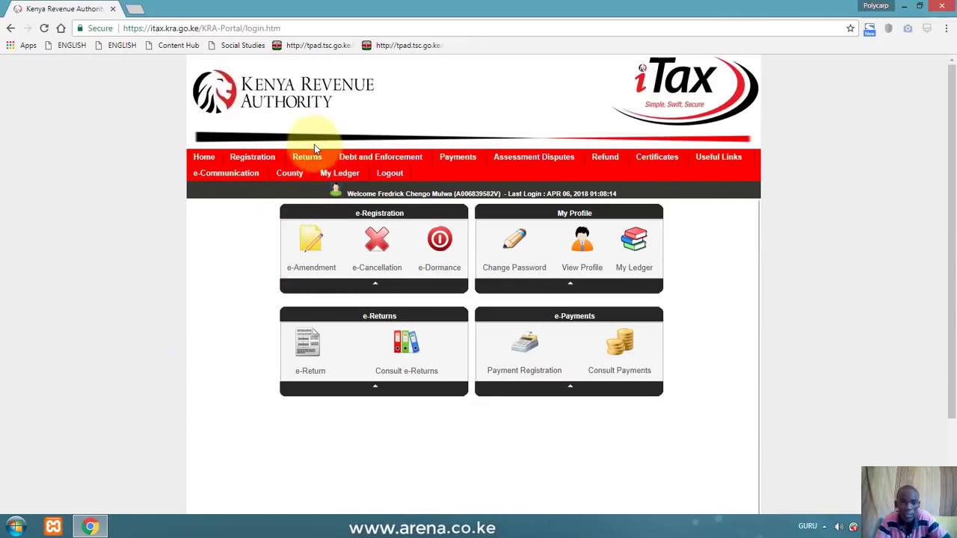
mouse_move(315, 158)
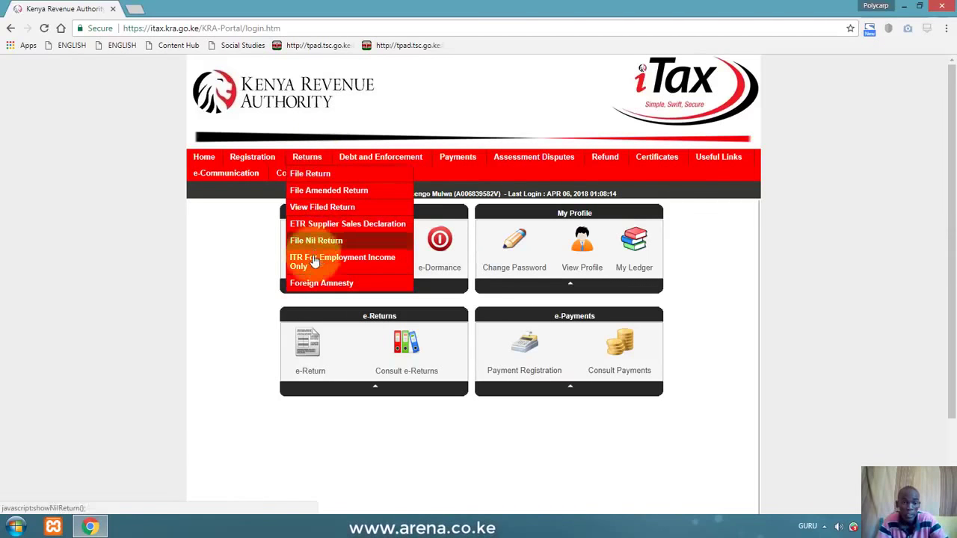
Start a File Return with the Income Tax - Resident Individual obligation and proceed
click(318, 176)
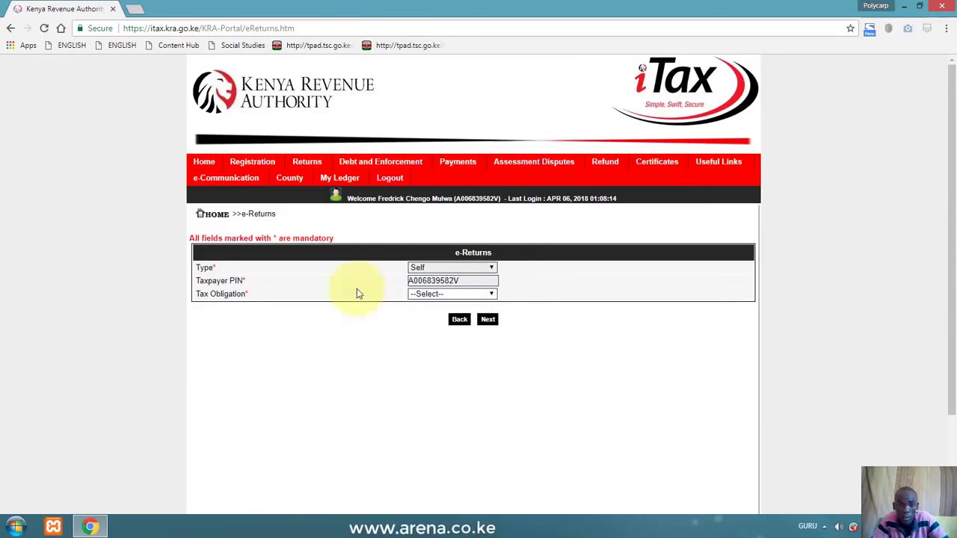
click(492, 295)
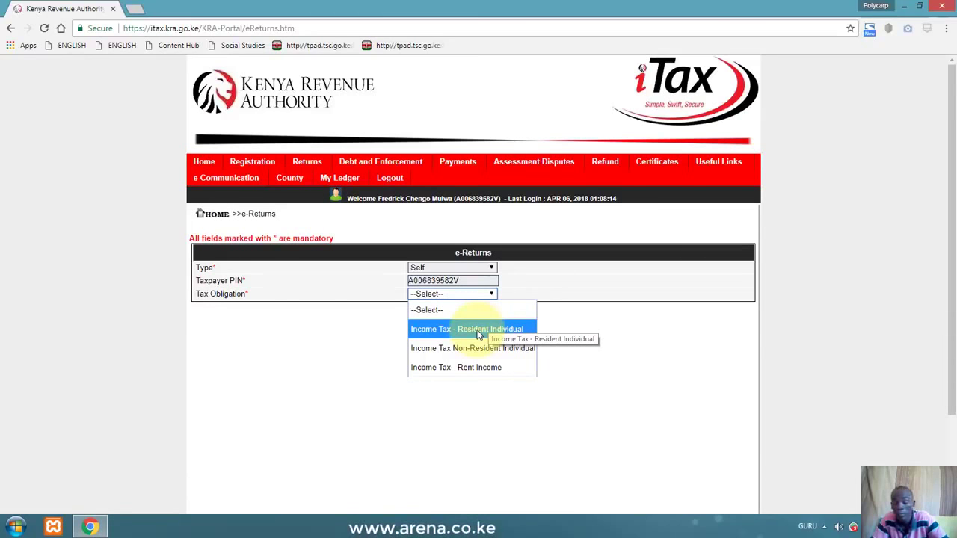
click(479, 333)
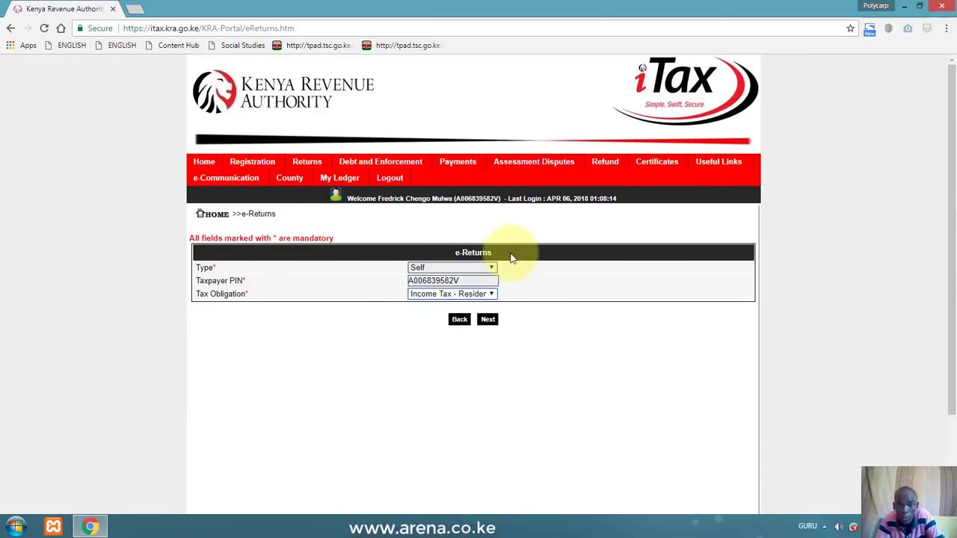
click(488, 320)
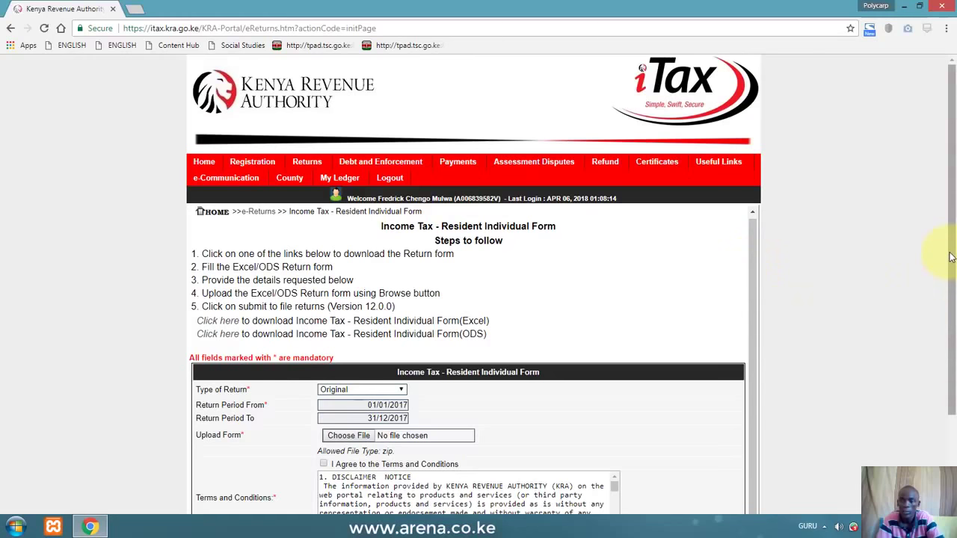
Scroll down the return form and bring up the Upload Form file picker
drag(951, 257, 953, 327)
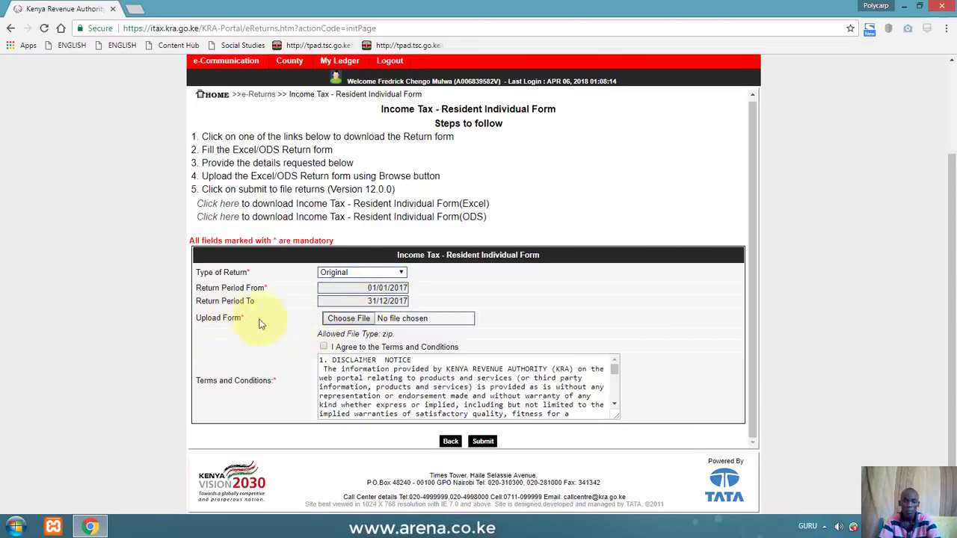
click(348, 318)
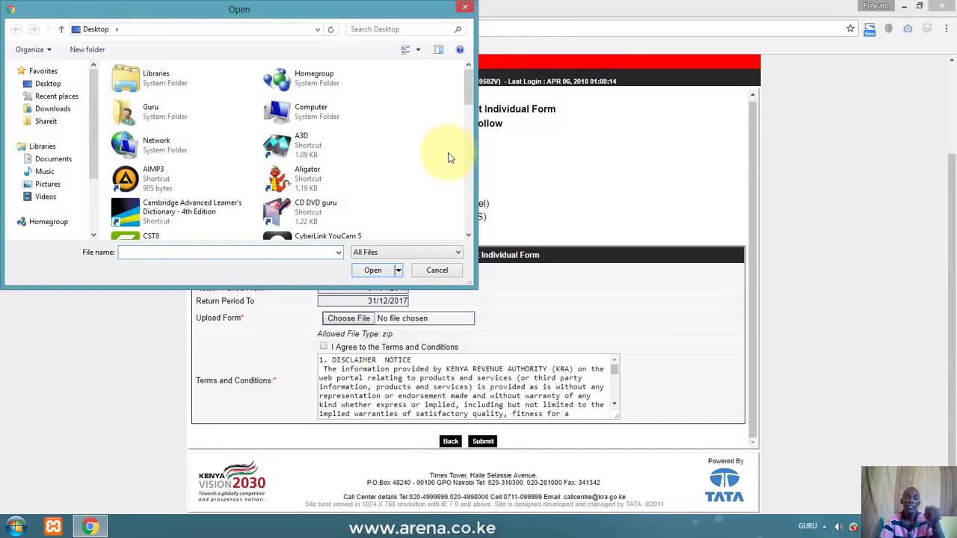
Attach the generated ITR zip file from Documents to the Upload Form
click(53, 159)
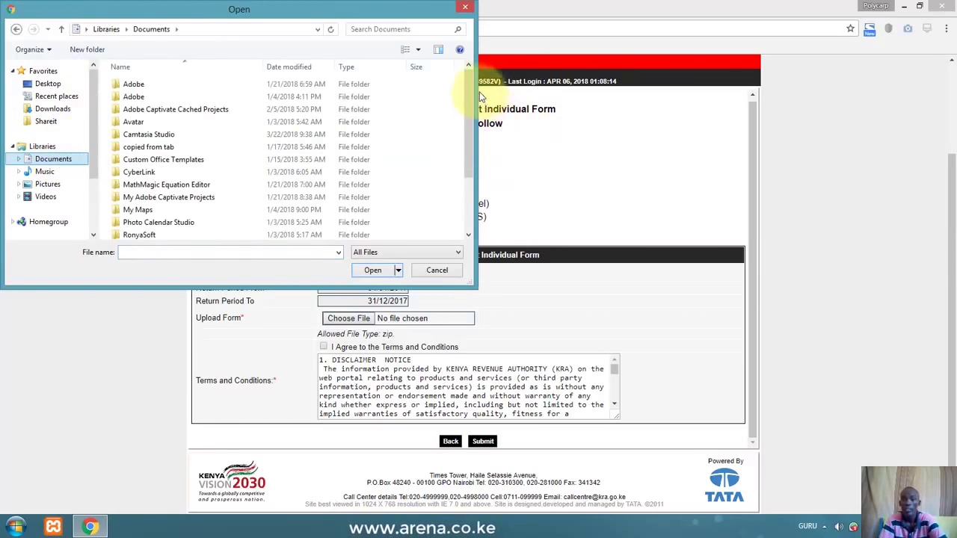
drag(471, 86, 471, 148)
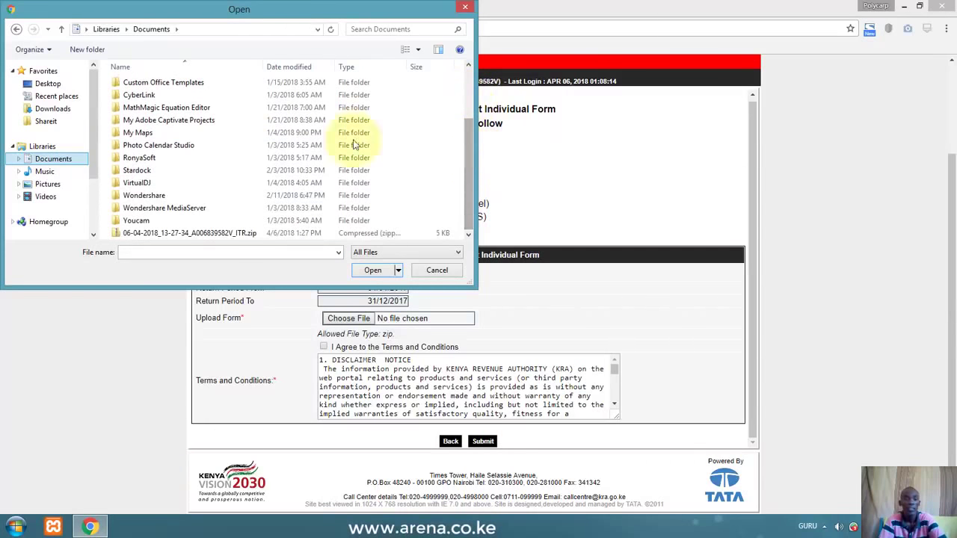
click(251, 233)
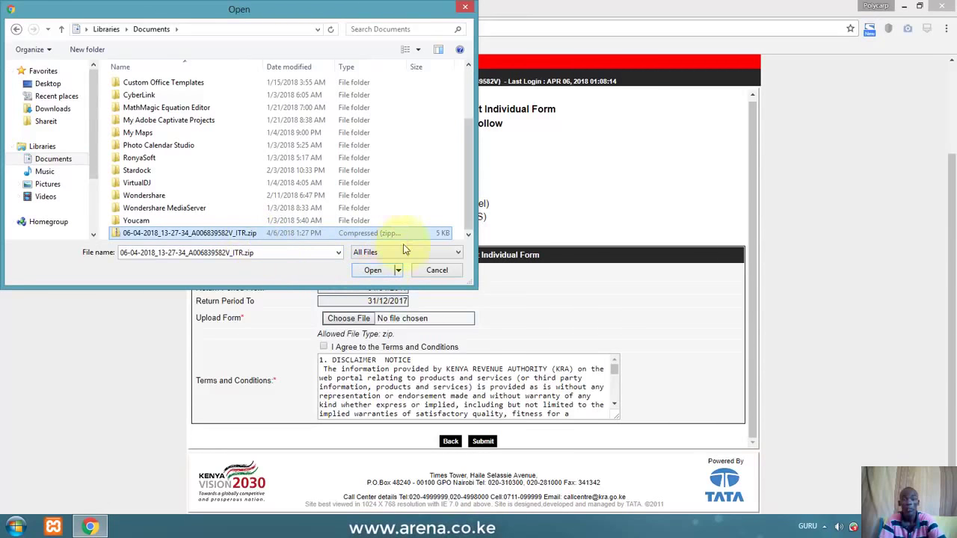
click(377, 272)
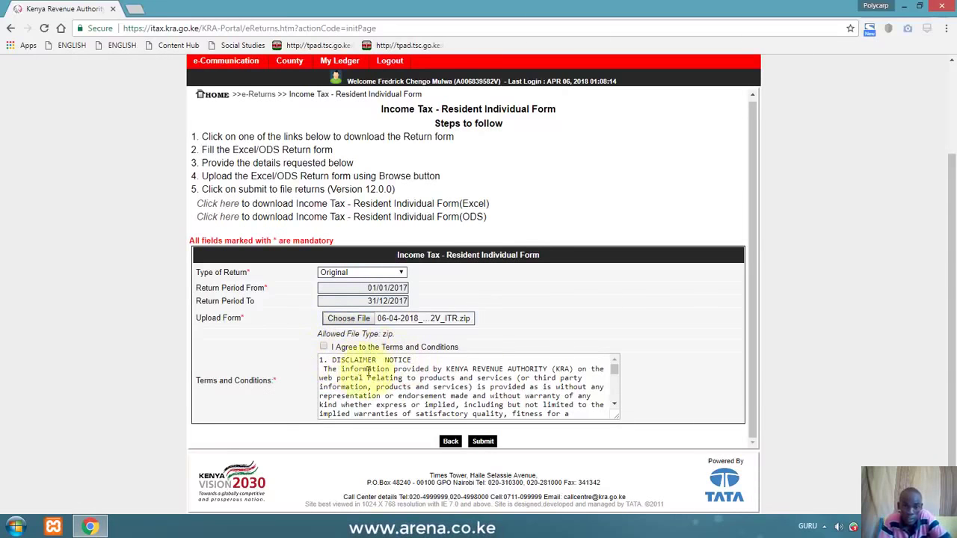
Agree to the terms and conditions, then submit and confirm the return upload
mouse_move(614, 376)
mouse_down()
mouse_move(615, 402)
mouse_move(613, 365)
mouse_up()
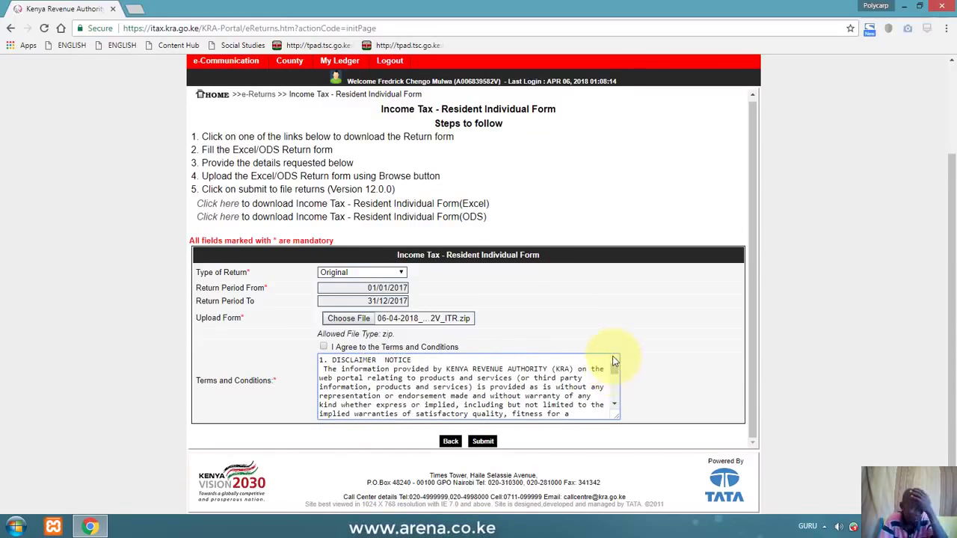
click(324, 348)
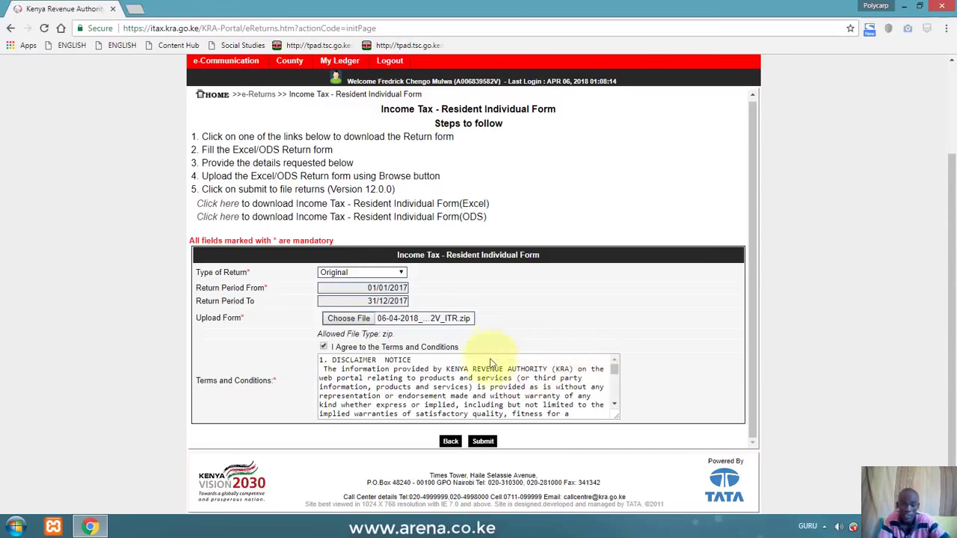
click(482, 440)
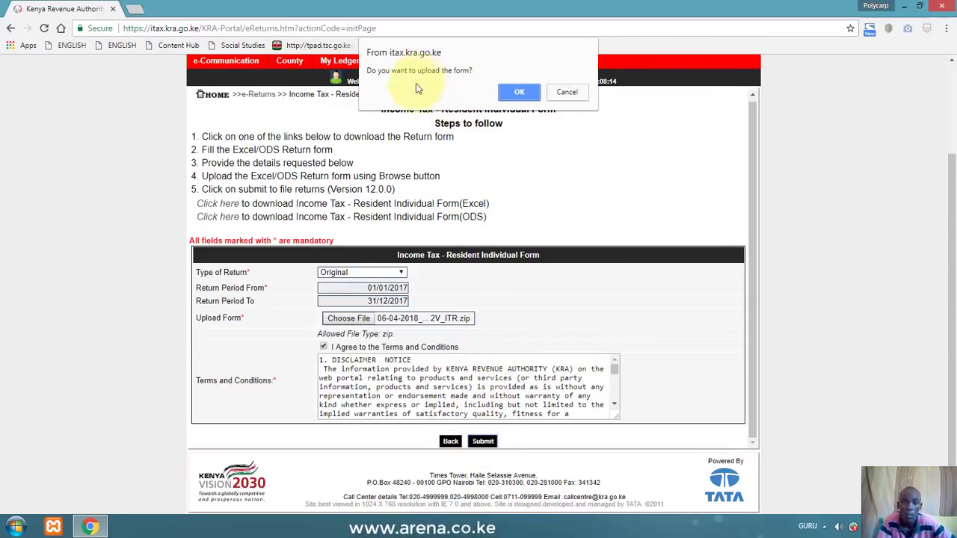
click(514, 91)
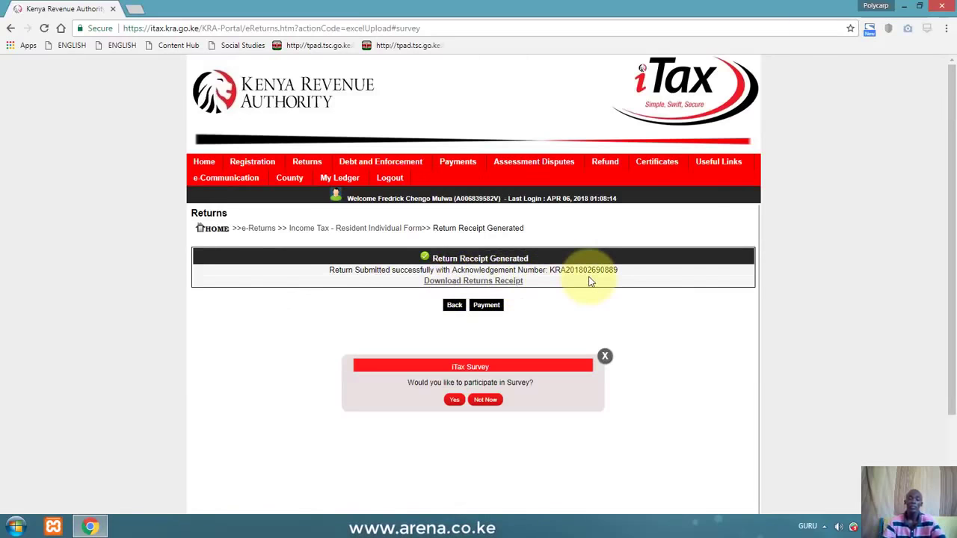
Dismiss the iTax survey prompt, download the return receipt as receipt.pdf and open it
click(606, 358)
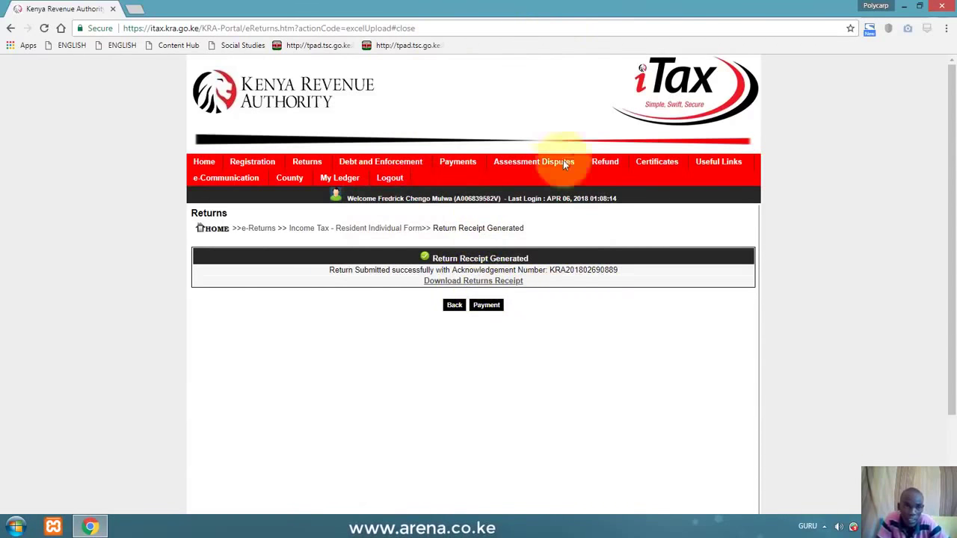
click(471, 283)
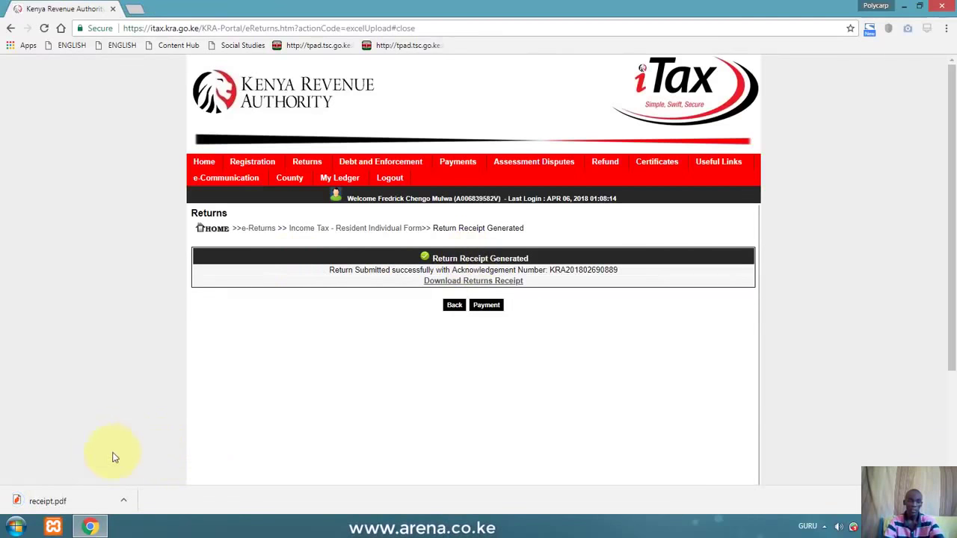
click(69, 501)
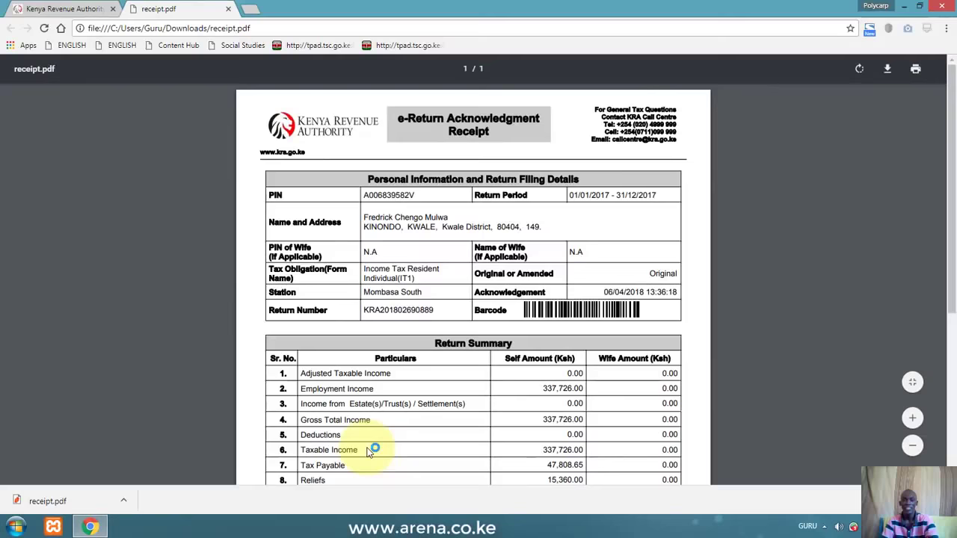
Review the e-Return Acknowledgment Receipt in Chrome, then close the receipt.pdf and iTax tabs
click(368, 451)
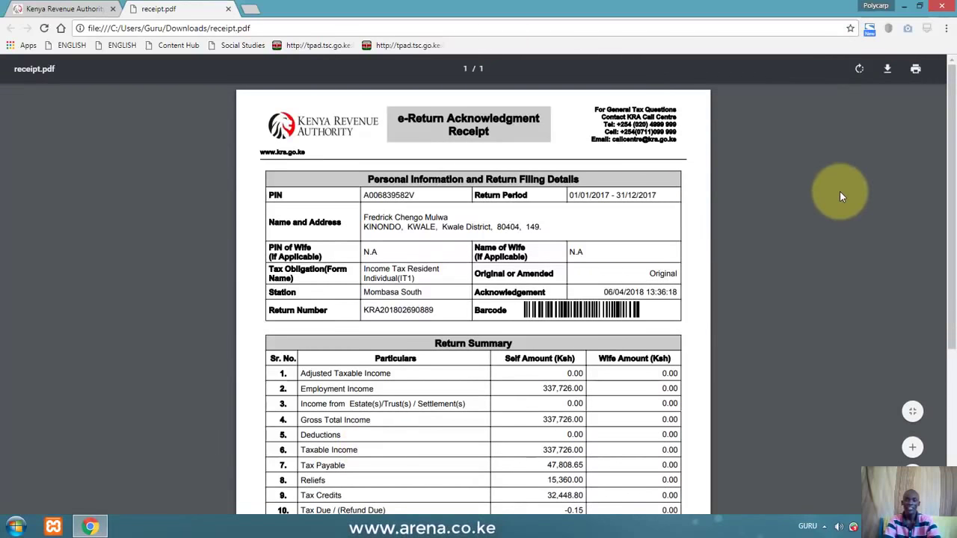
scroll(840, 192, down, 3)
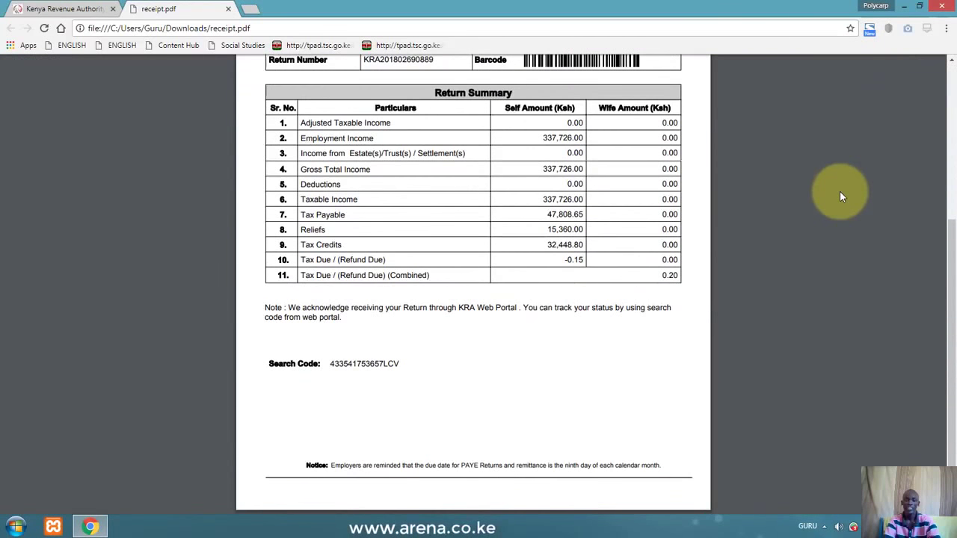
scroll(839, 192, up, 3)
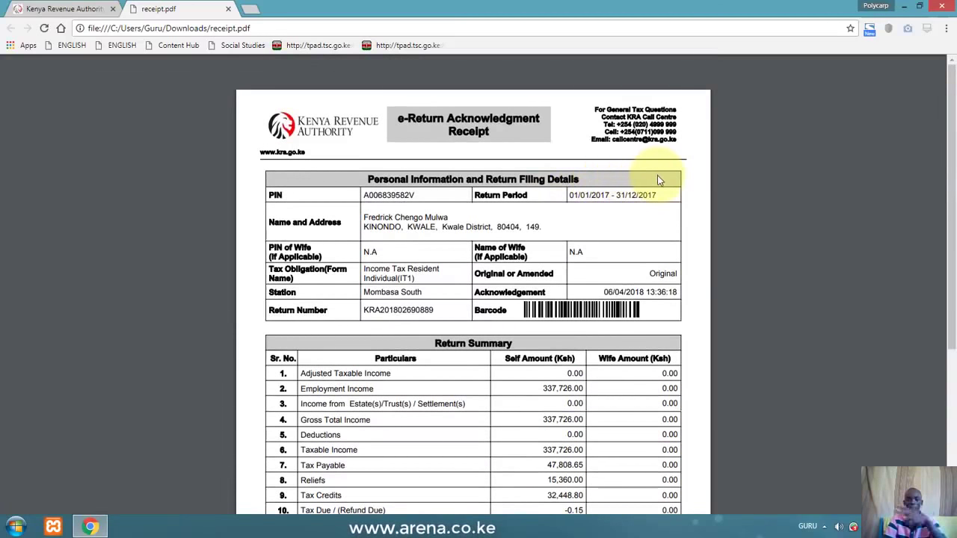
scroll(668, 194, down, 2)
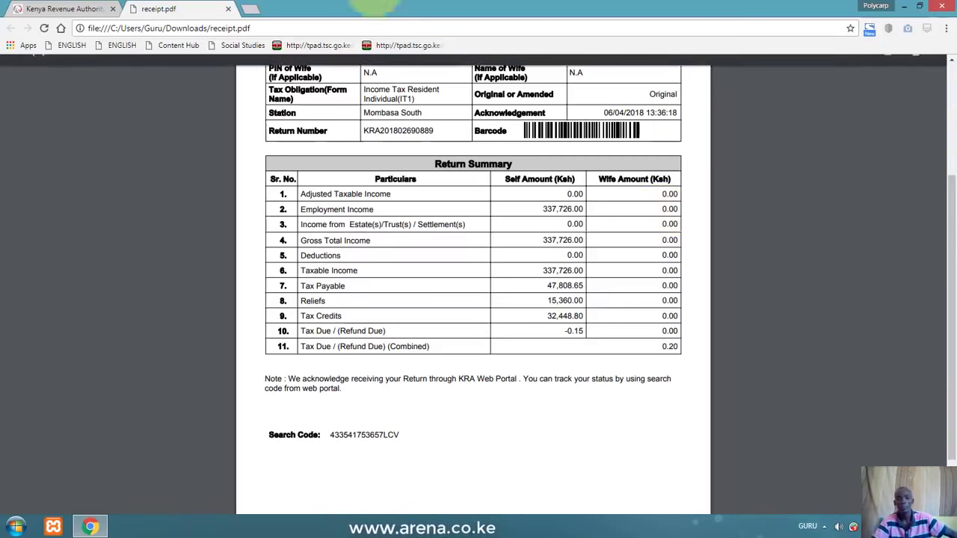
scroll(482, 282, up, 3)
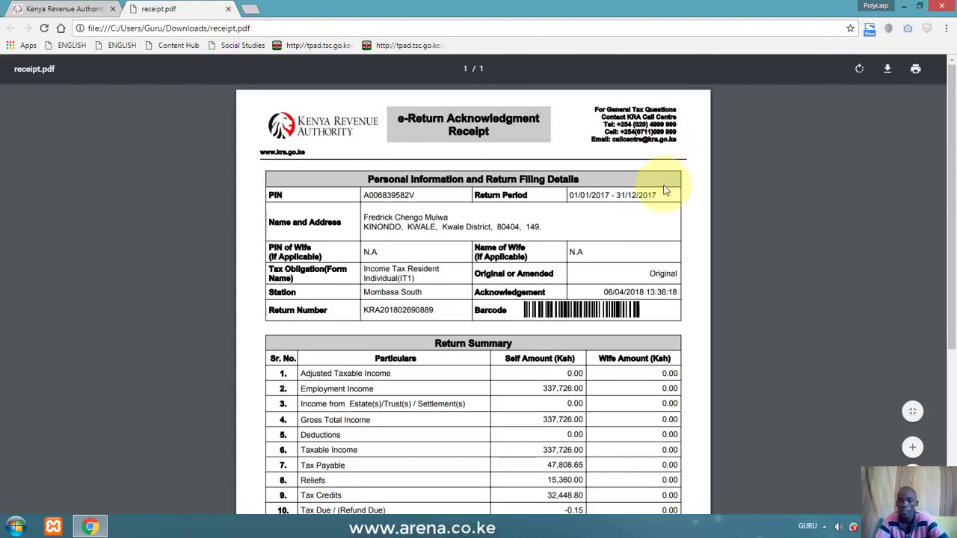
scroll(669, 187, down, 3)
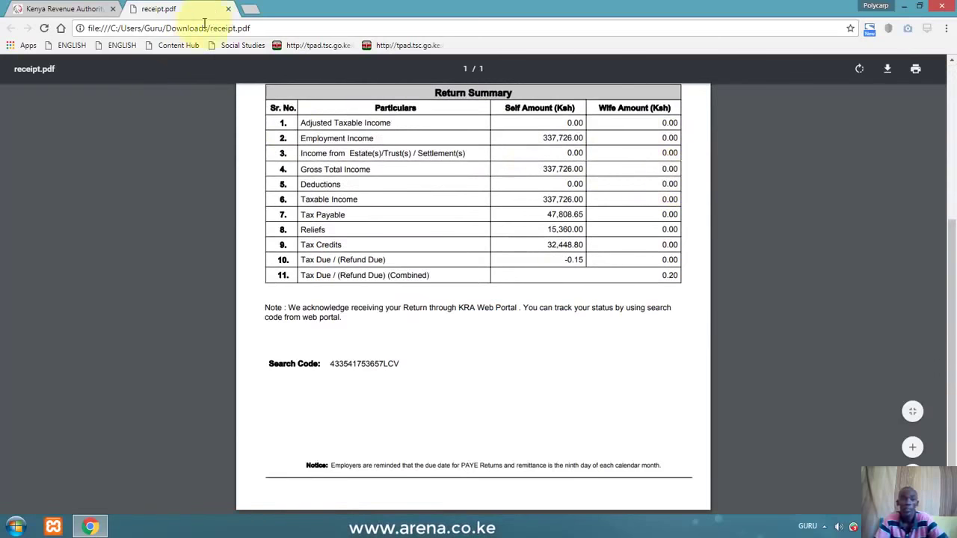
click(228, 9)
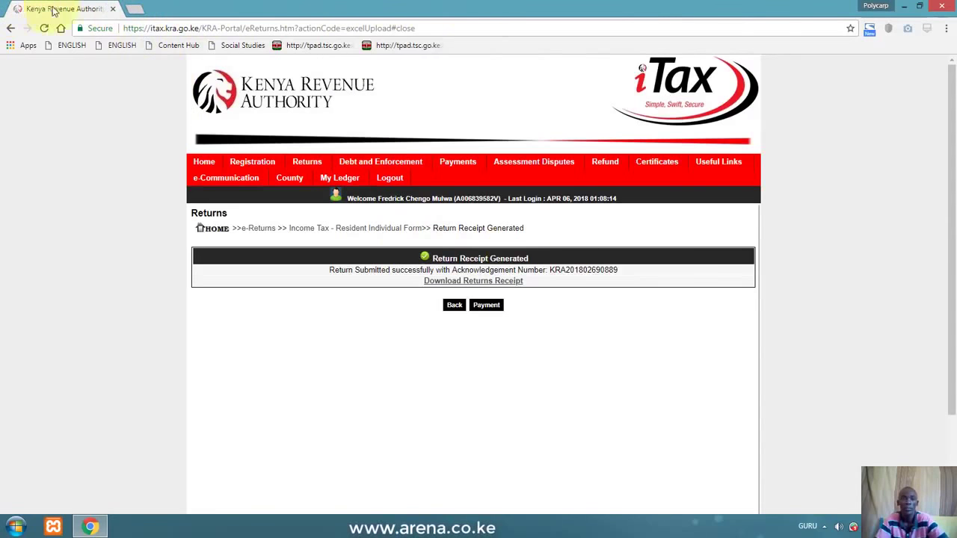
click(113, 9)
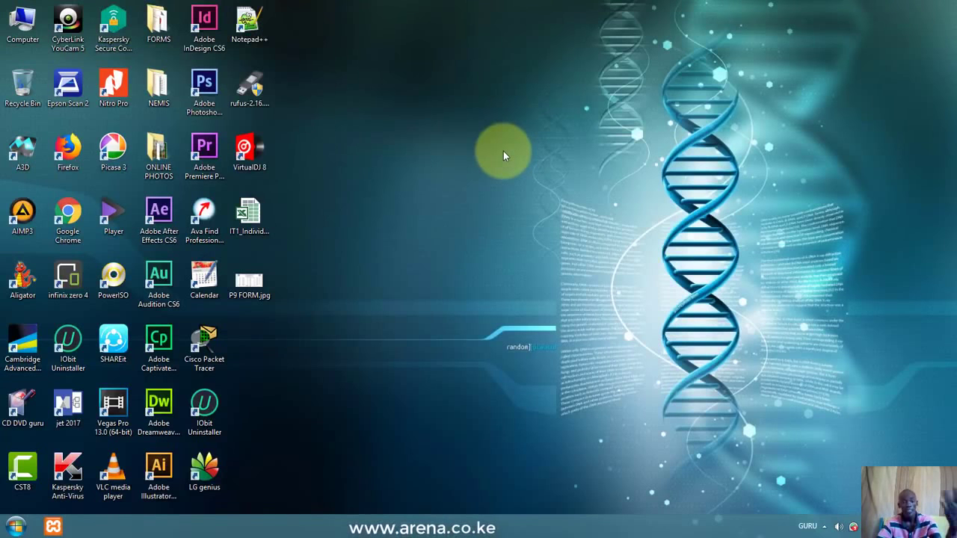
Browse from Computer to the Downloads folder and select receipt.pdf
double_click(23, 23)
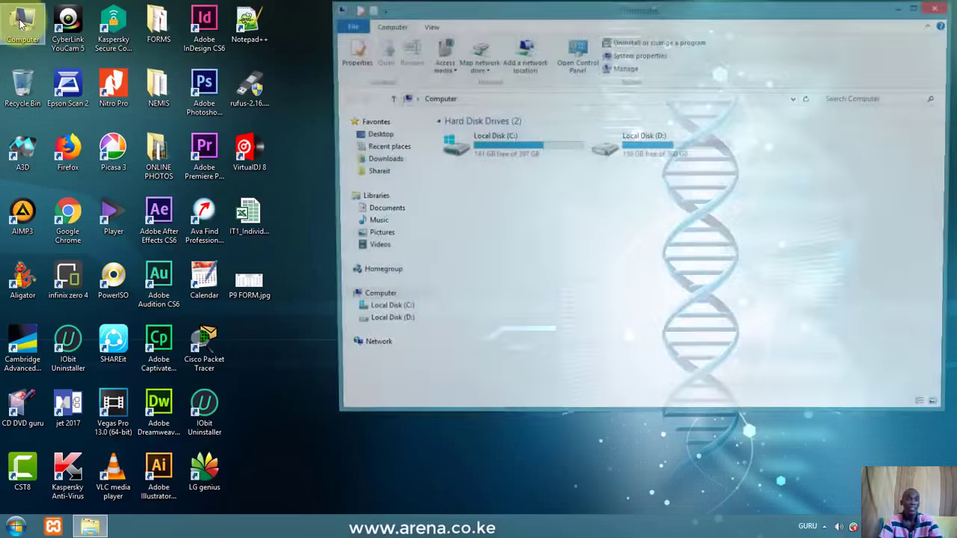
click(394, 160)
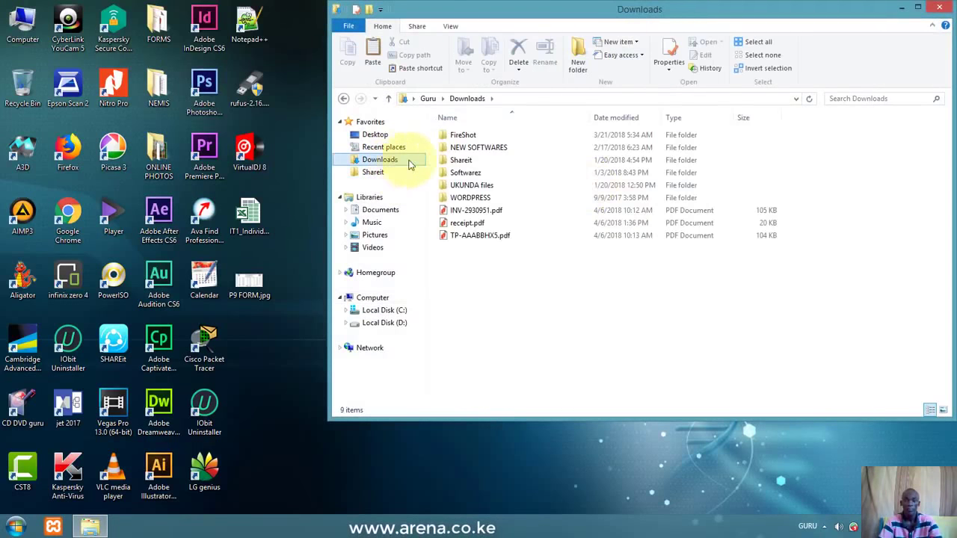
click(501, 225)
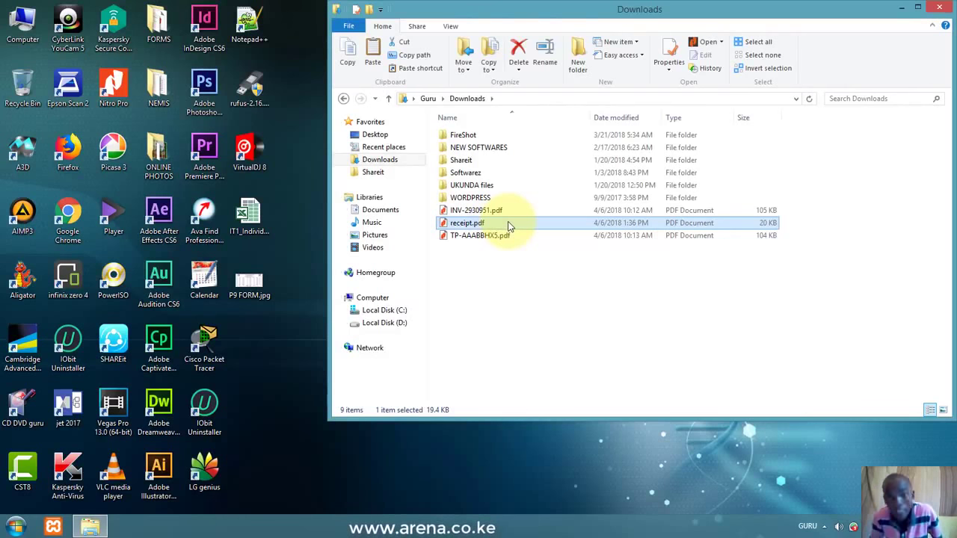
View receipt.pdf's acknowledgment receipt in Nitro Pro, then close Nitro Pro
double_click(508, 224)
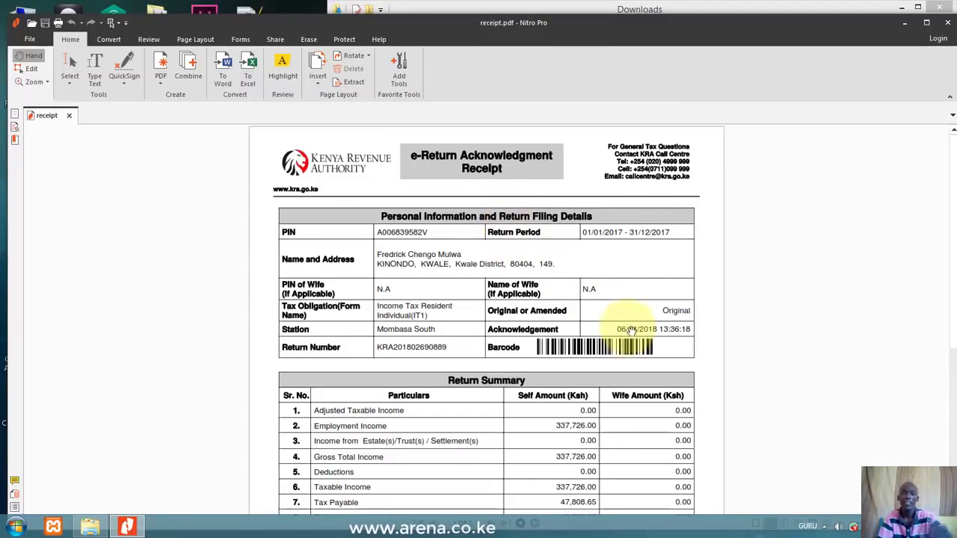
scroll(625, 321, down, 8)
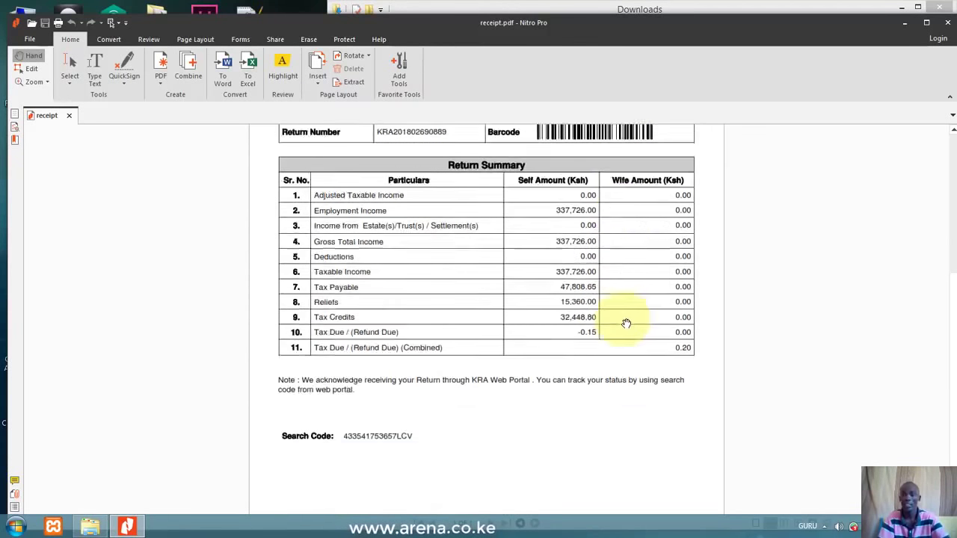
scroll(581, 314, up, 8)
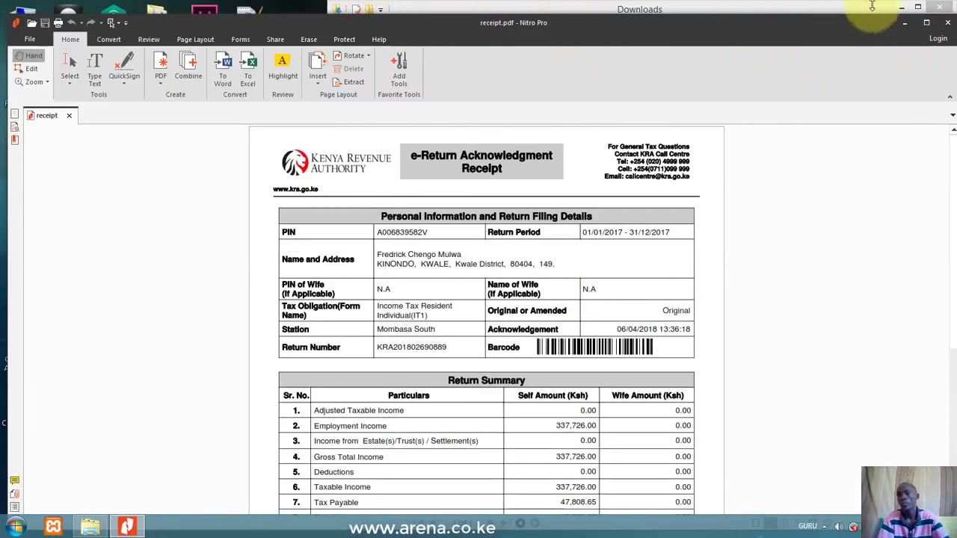
click(950, 24)
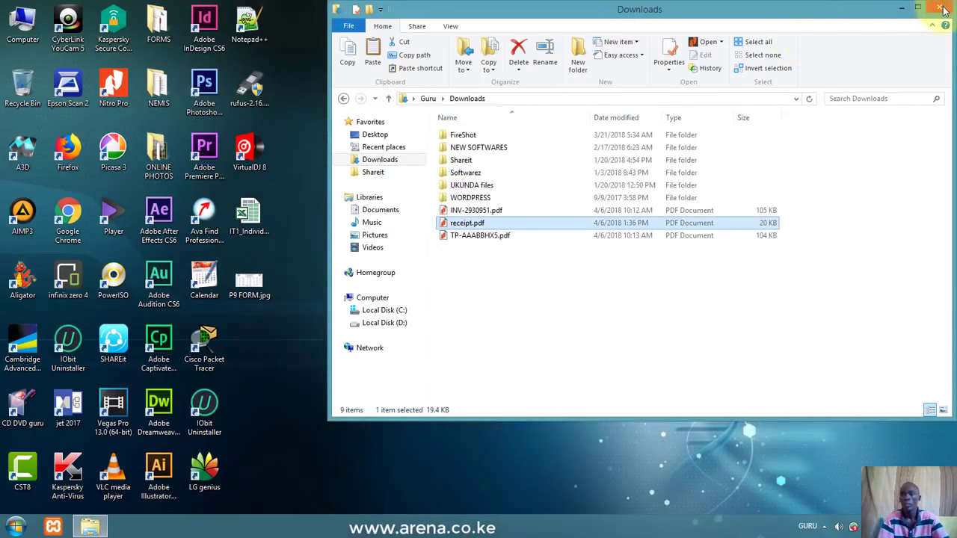
Close the Downloads window and deselect the desktop icons
click(941, 8)
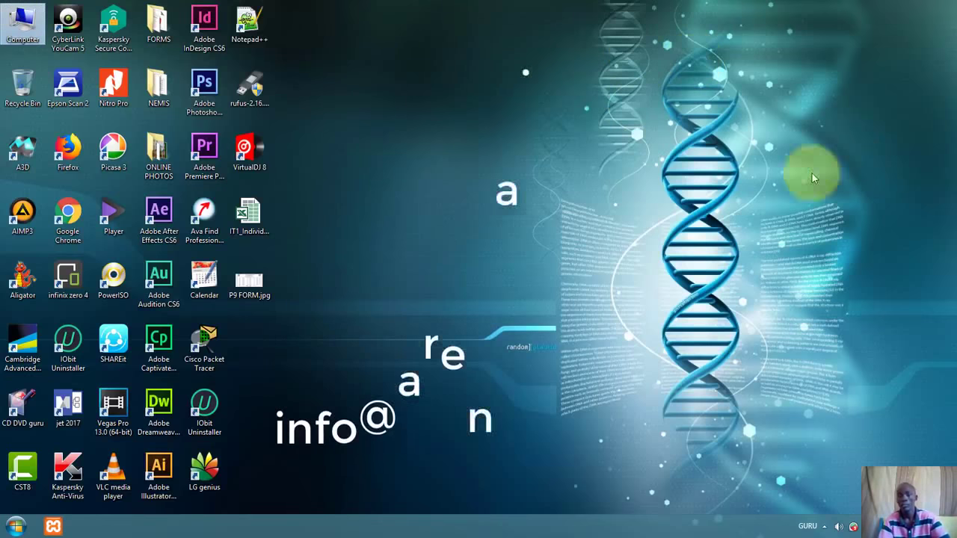
click(597, 201)
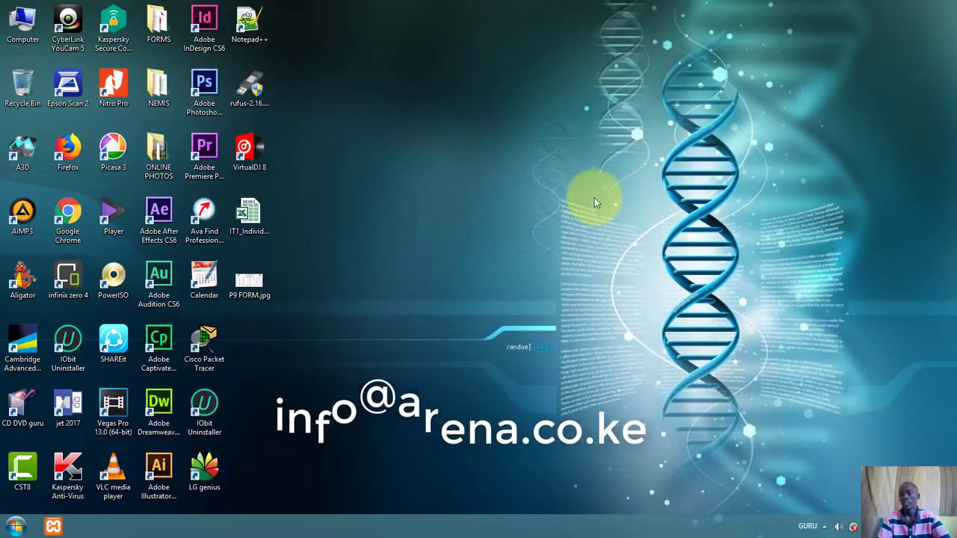